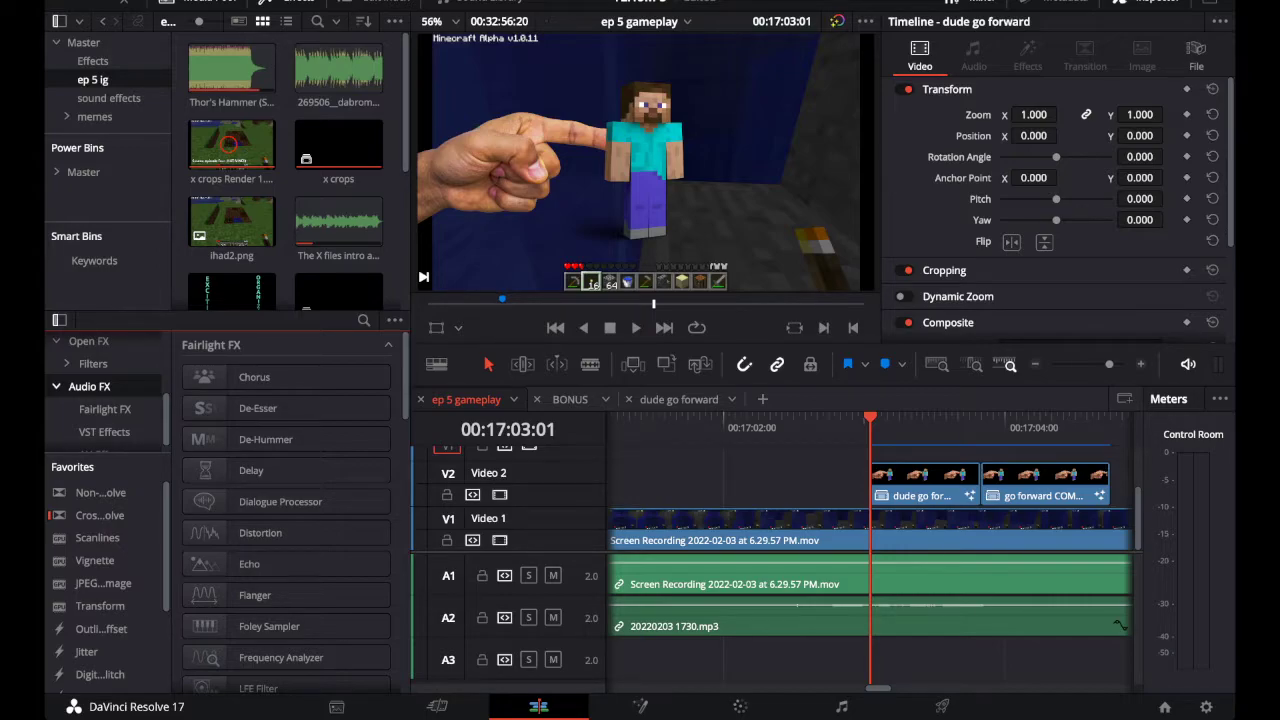
Mute audio tracks A1 and A2 and play back the pointing-hand overlay in the ep 5 gameplay timeline
key("space")
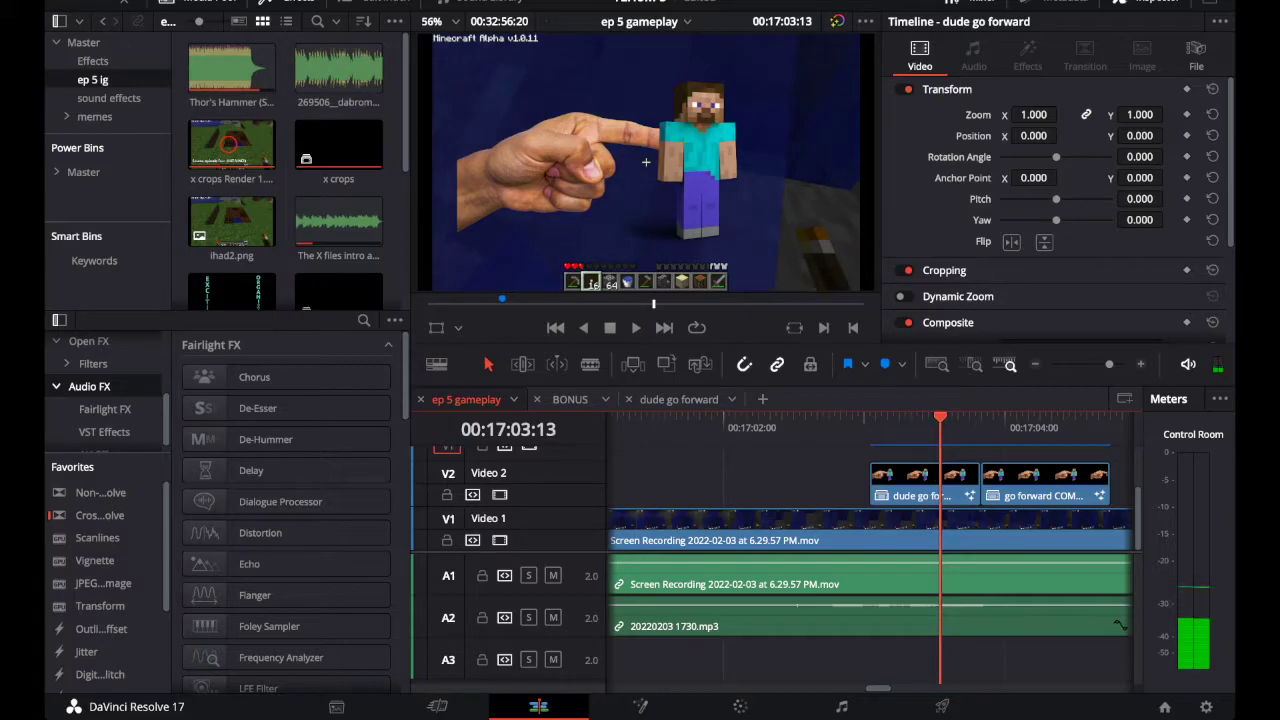
key("space")
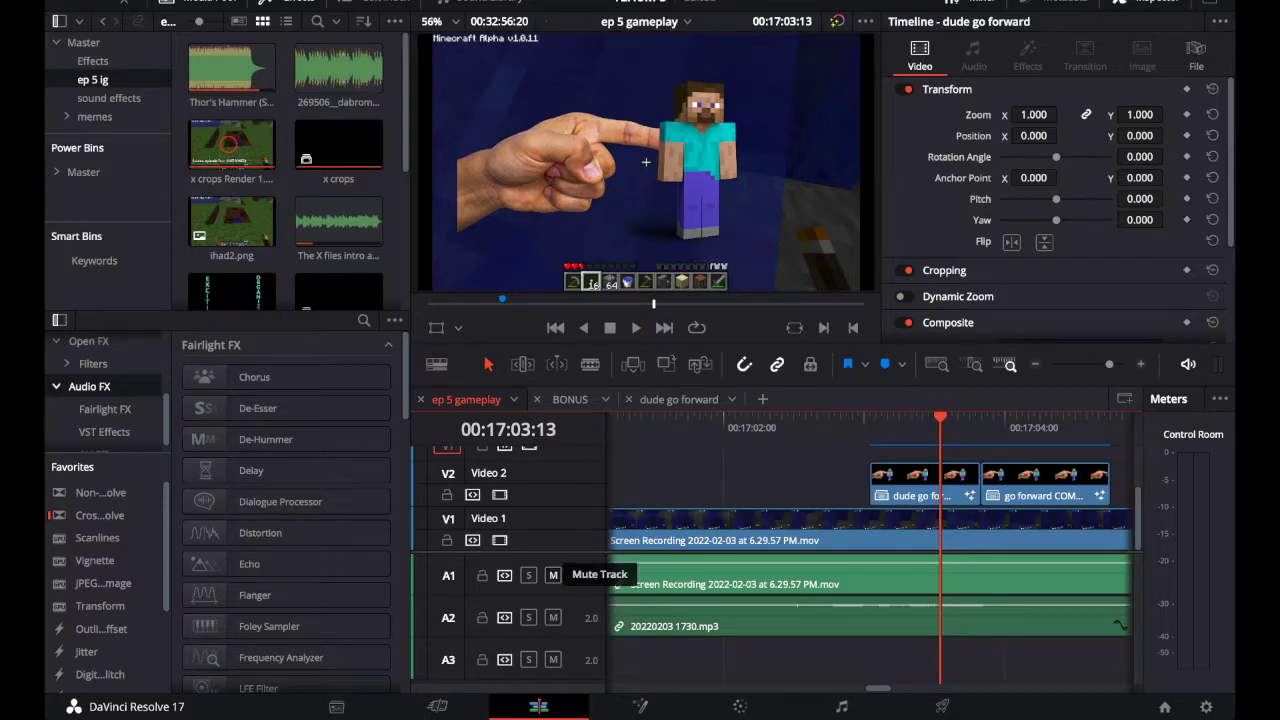
left_click(553, 575)
left_click(553, 617)
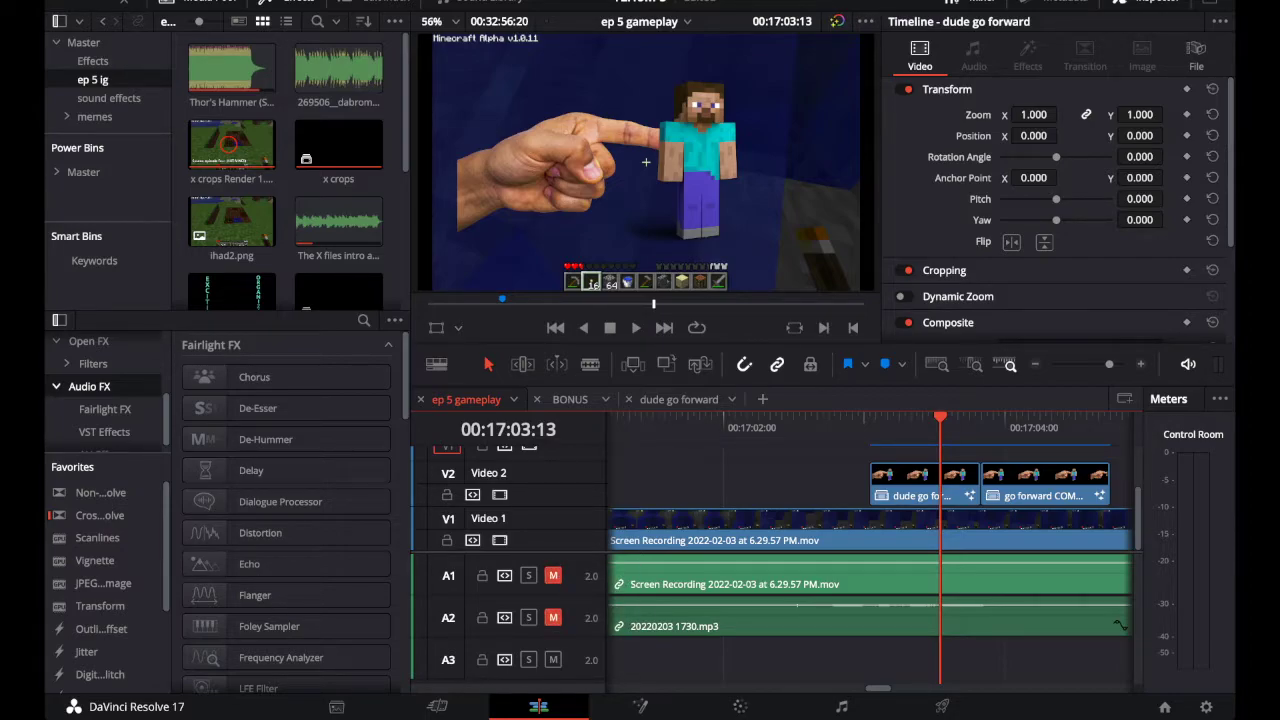
key("space")
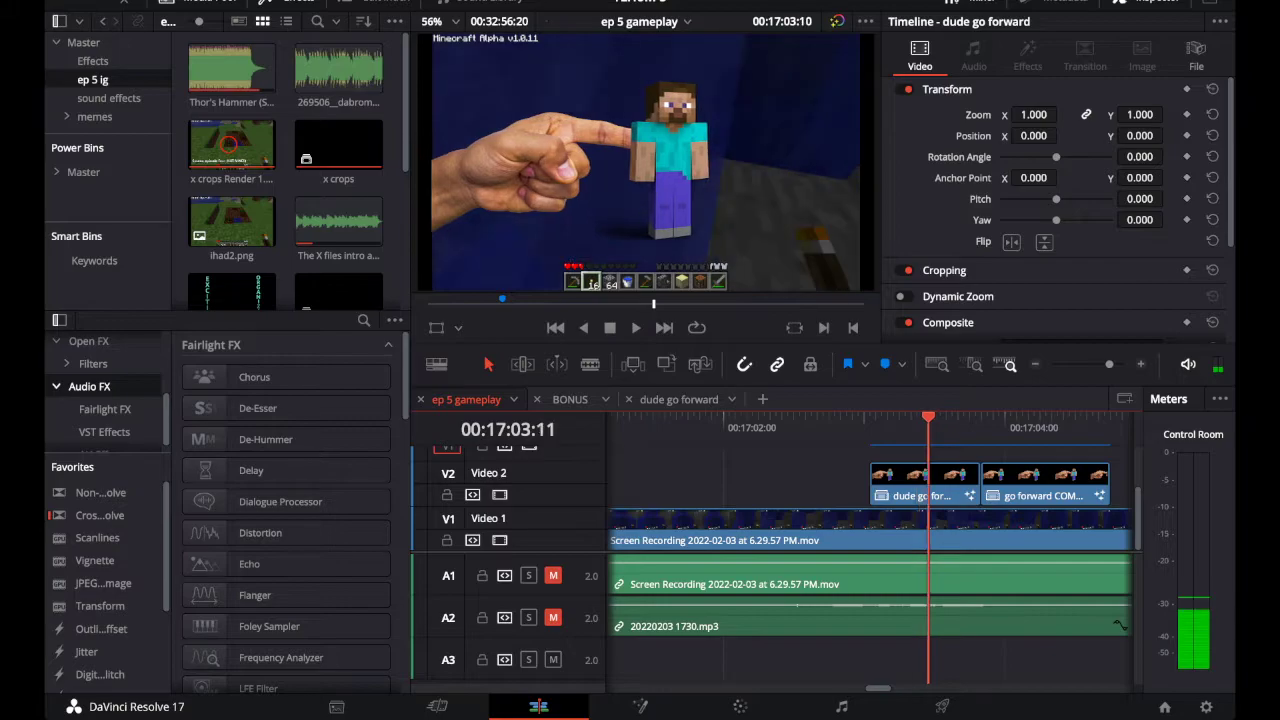
key("Left")
key("Left")
key("Left")
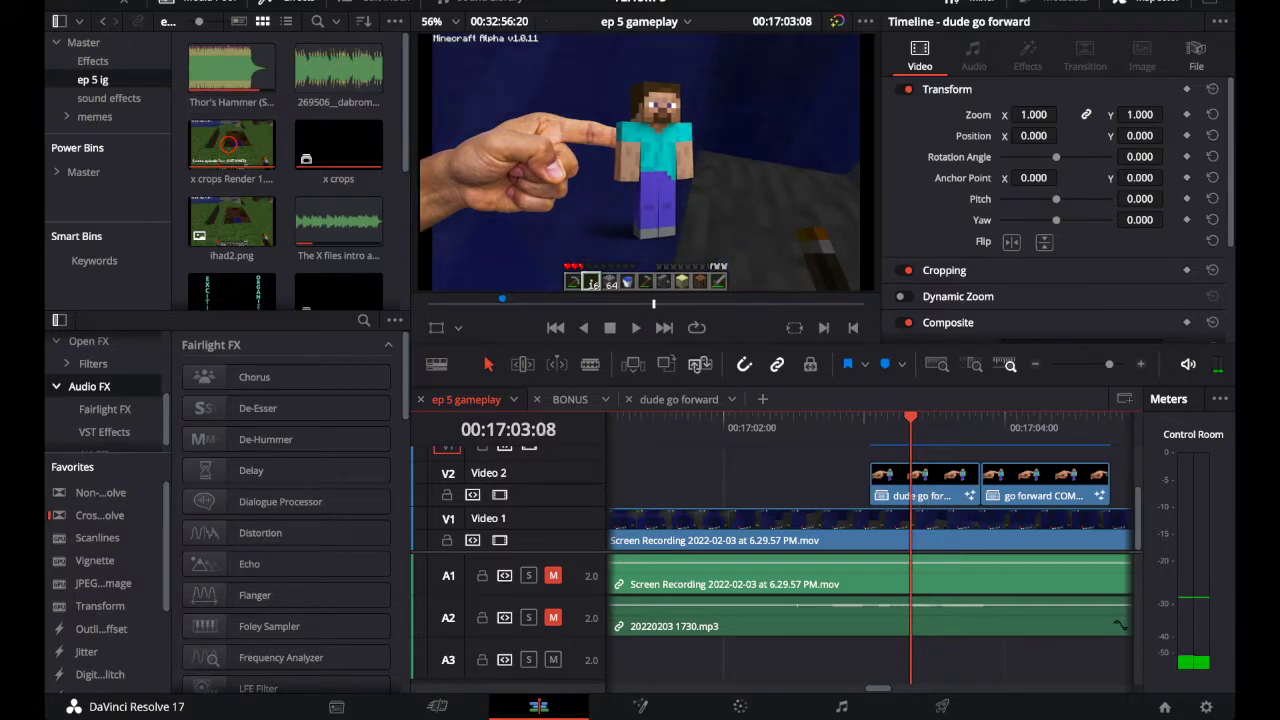
Inspect the Fusion compositions of the hand, Steve and adjustment clips in the dude go forward timeline
left_click(679, 399)
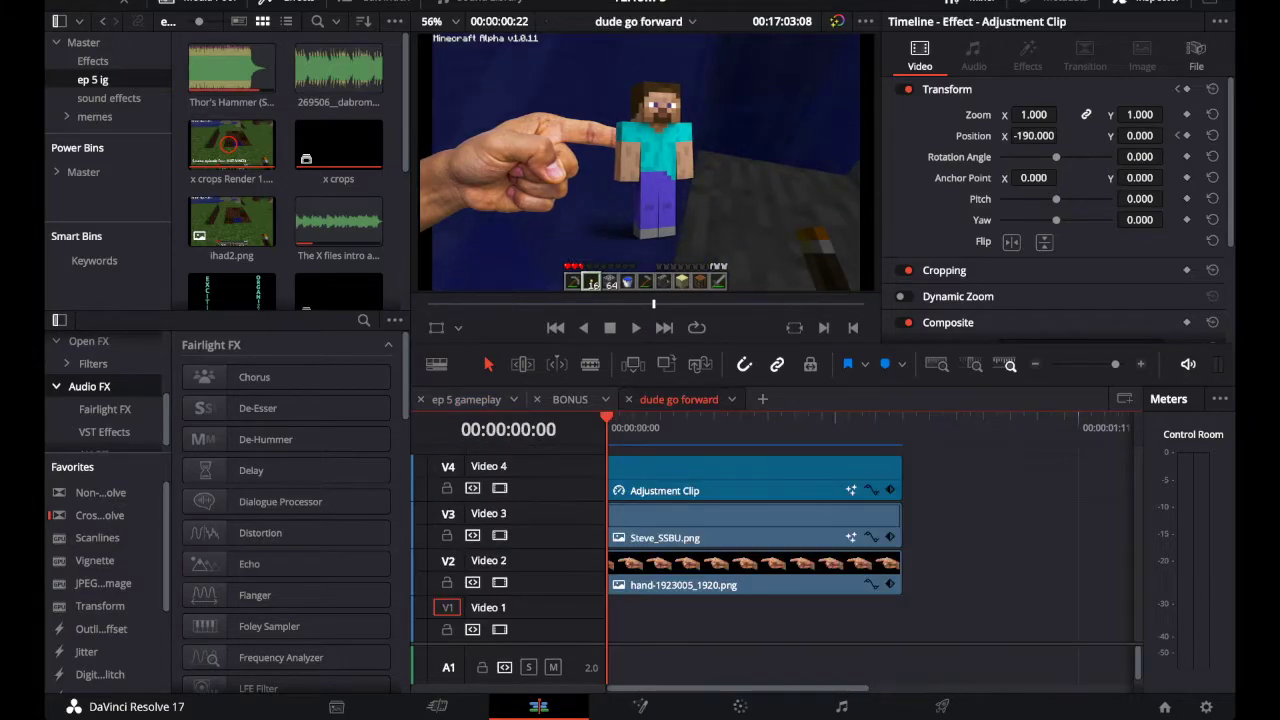
left_click(710, 478)
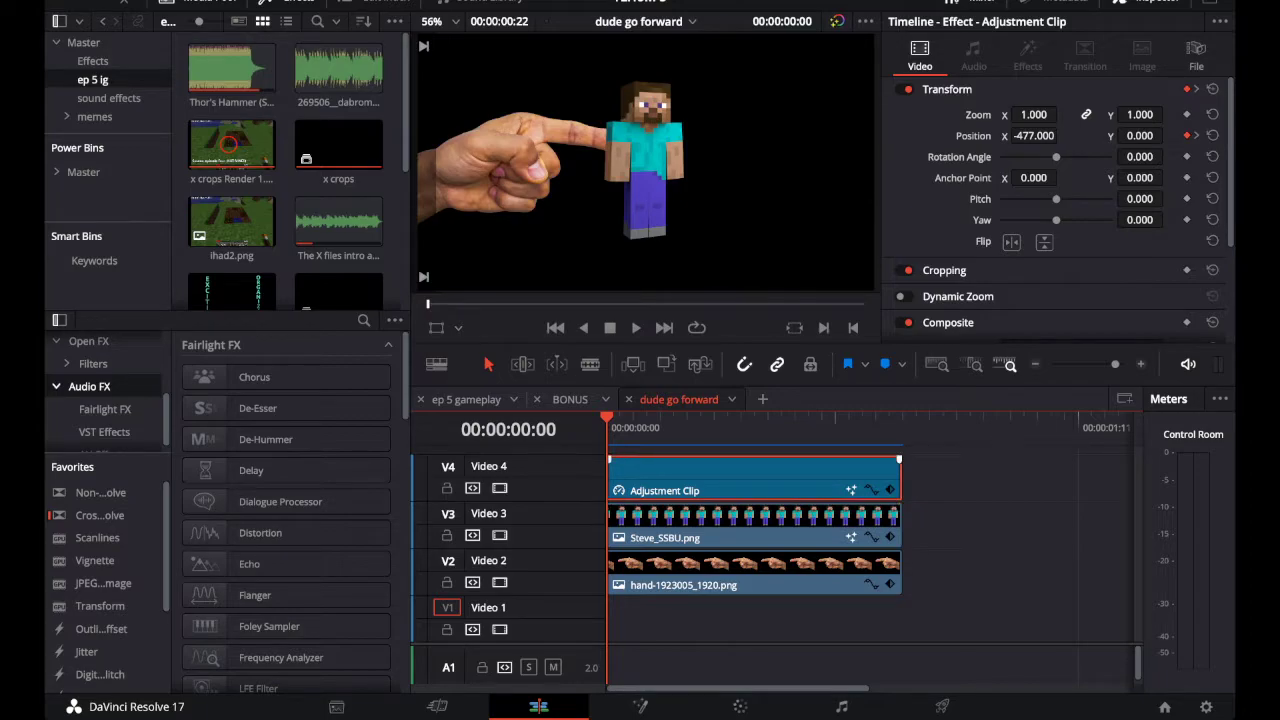
left_click(728, 424)
left_click(640, 706)
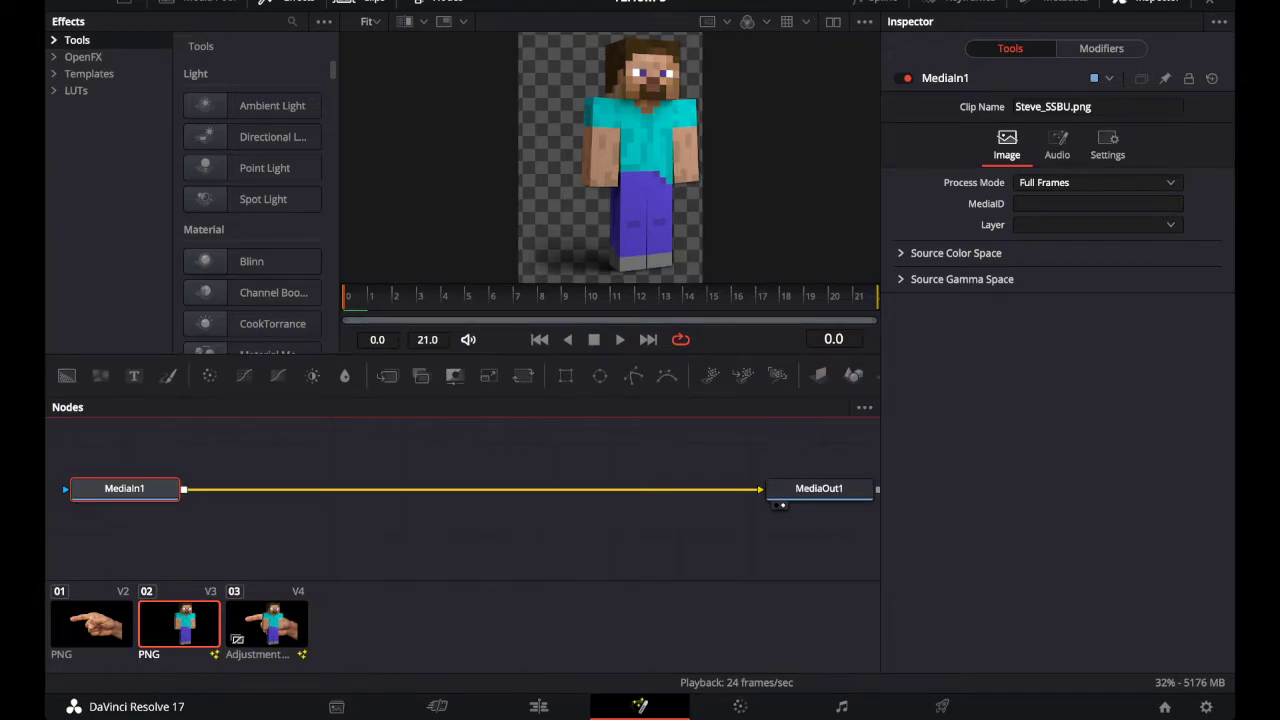
left_click(91, 624)
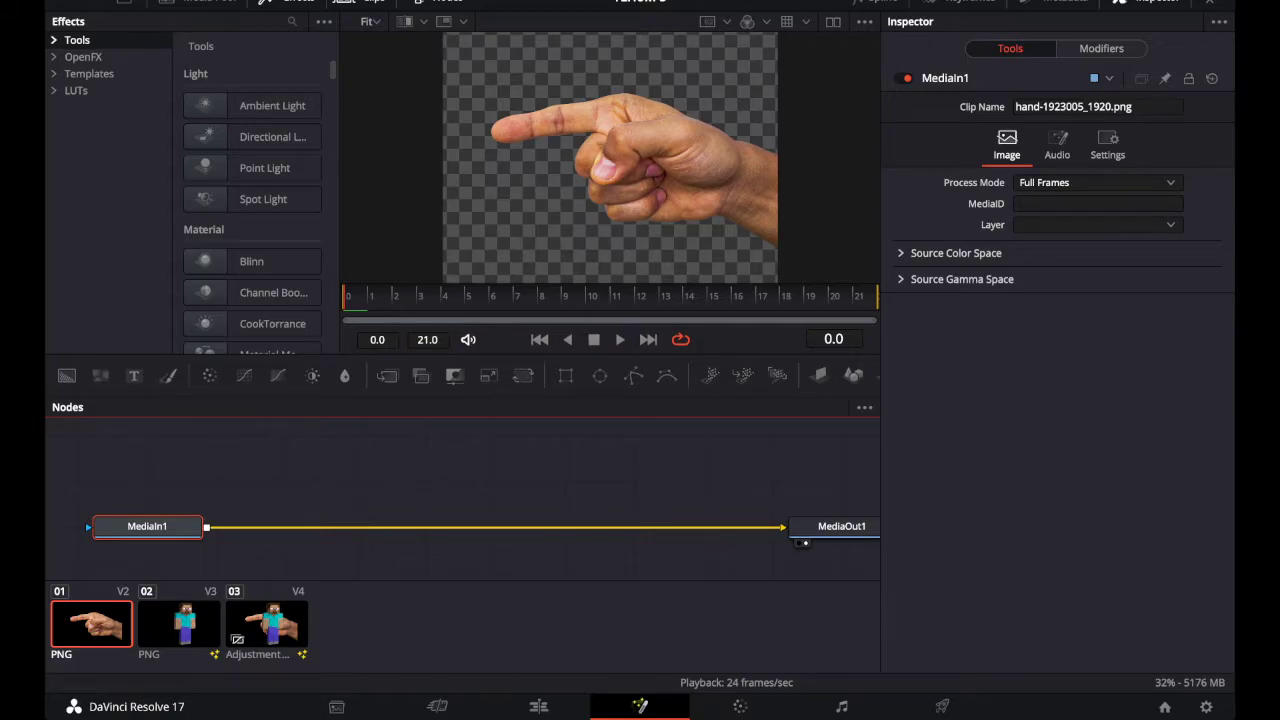
left_click(267, 624)
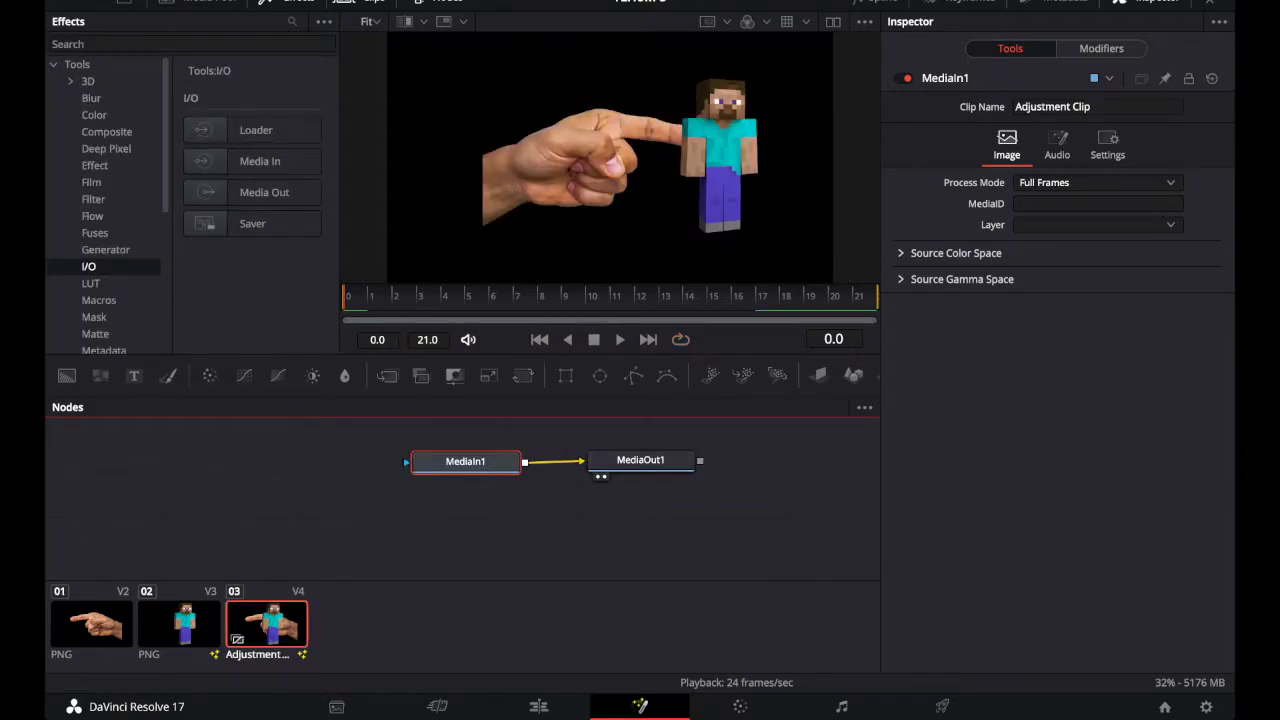
left_click(538, 706)
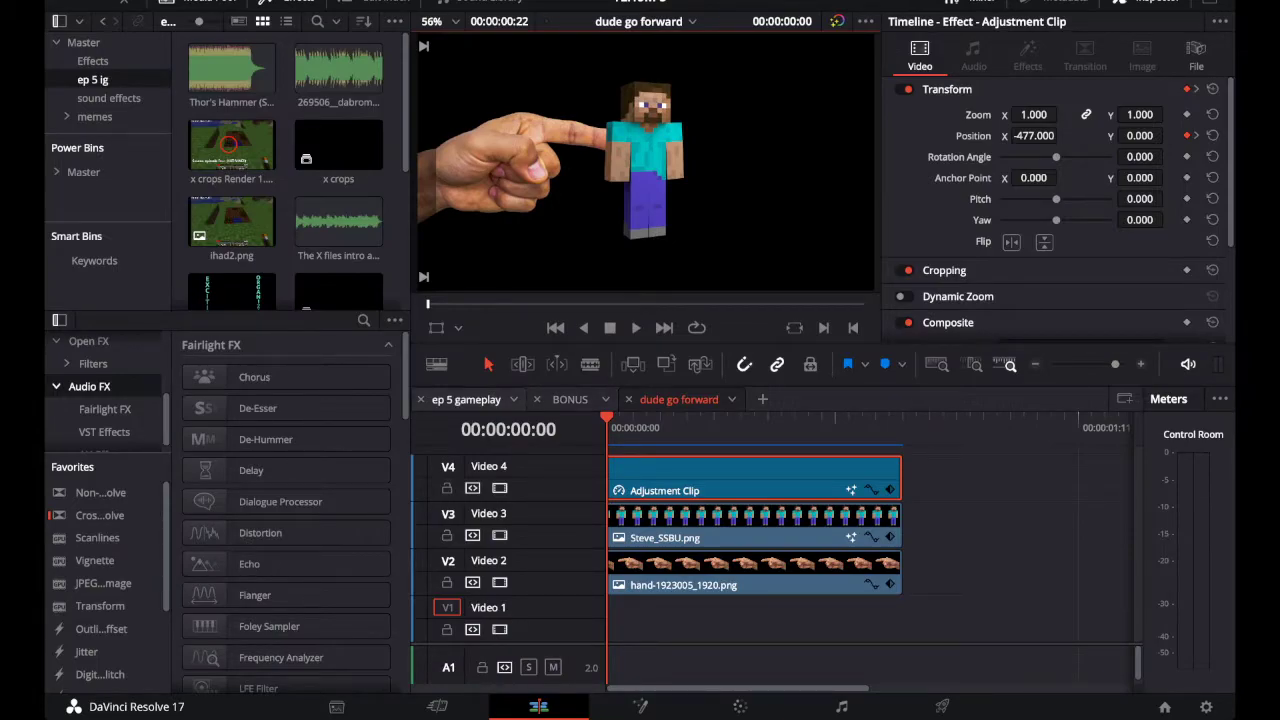
In the ep 5 gameplay timeline, merge a Background node with alpha 0.0 into the dude go forward clip's Fusion composition
left_click(466, 399)
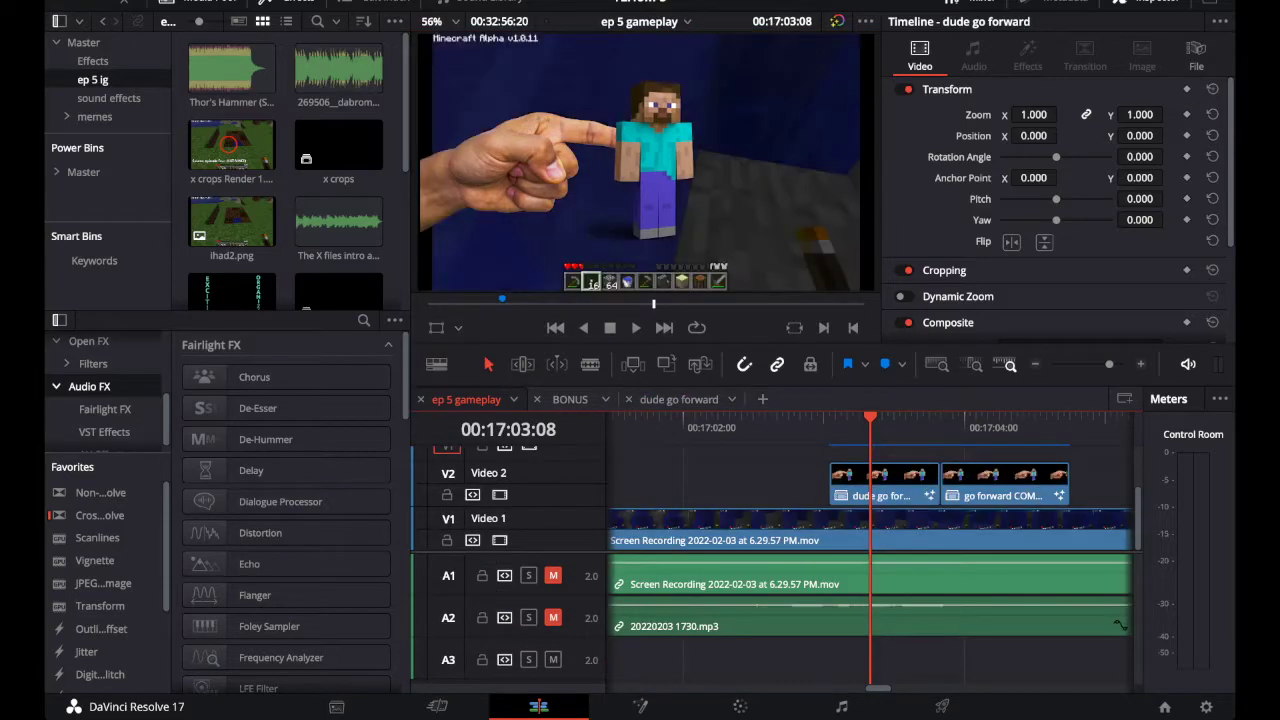
left_click(884, 484)
left_click_drag(941, 427, 870, 427)
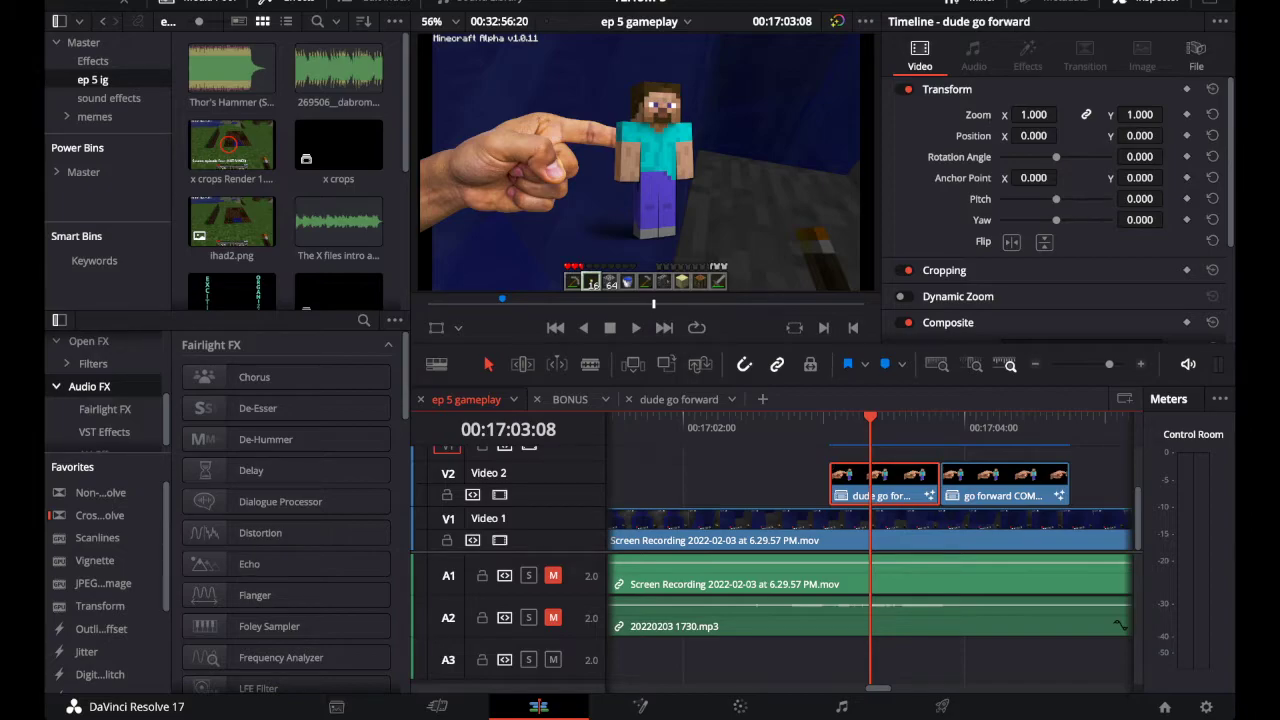
left_click(640, 707)
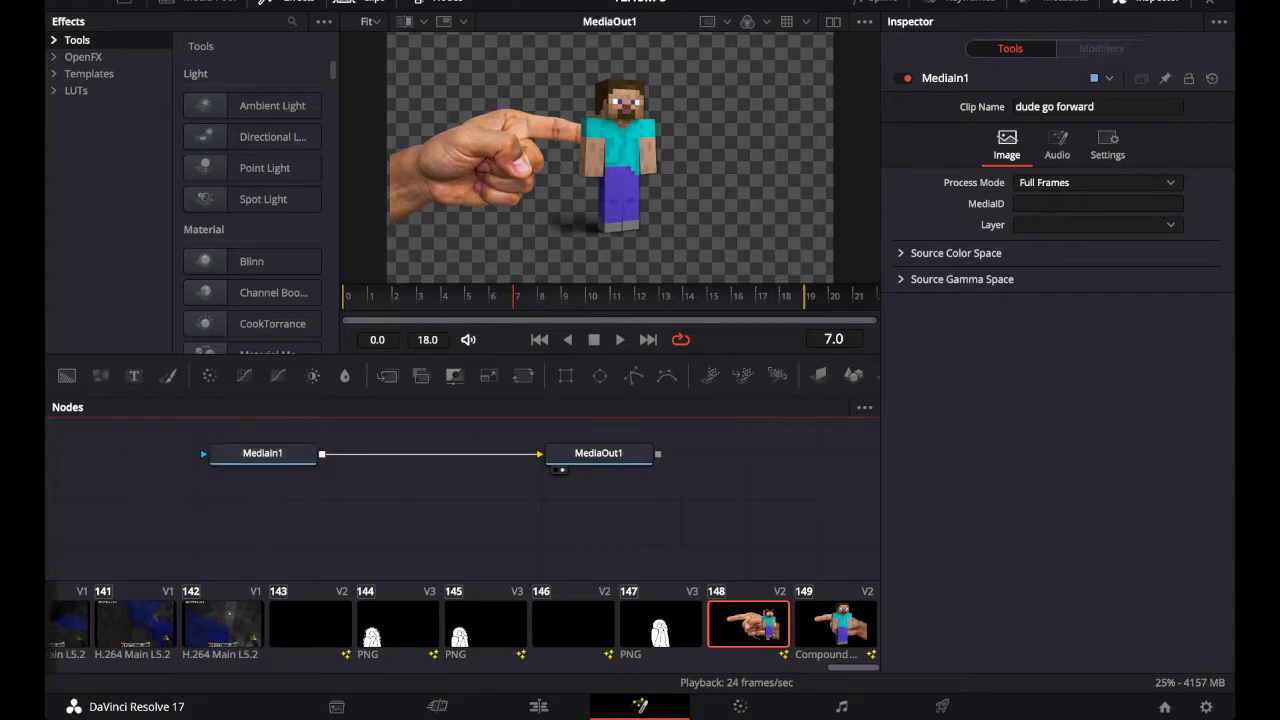
left_click(263, 454)
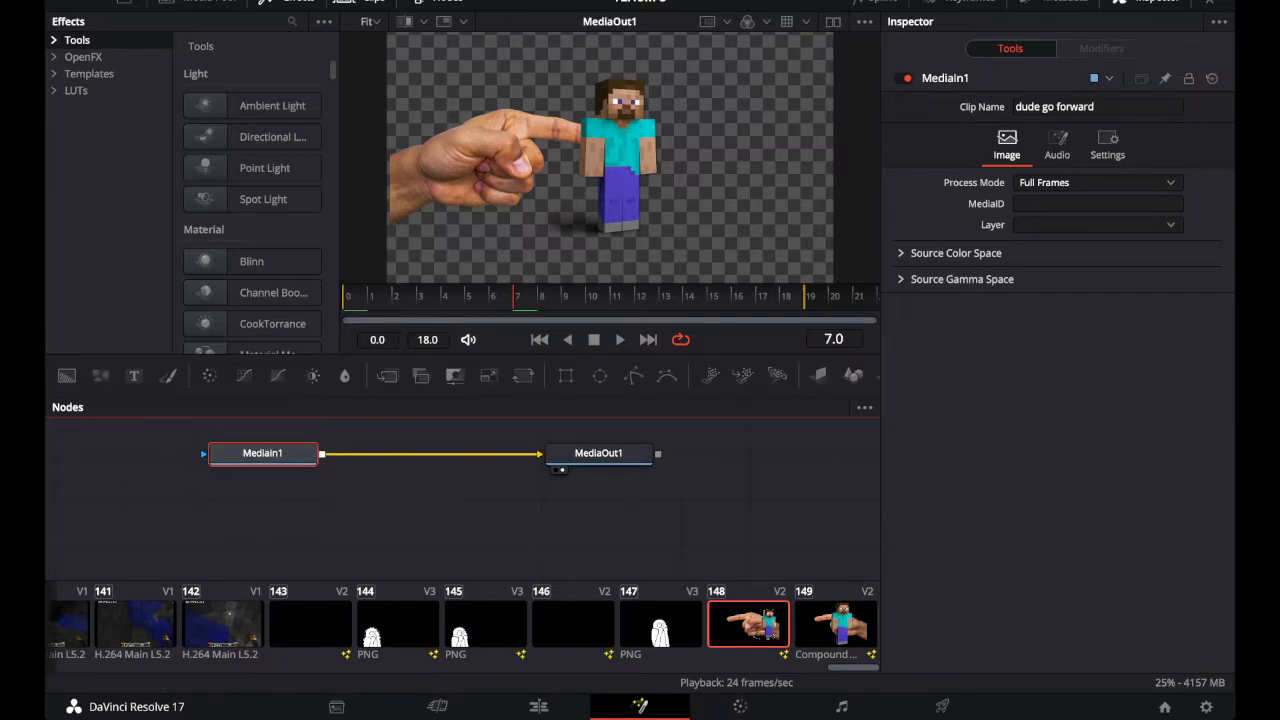
left_click(66, 375)
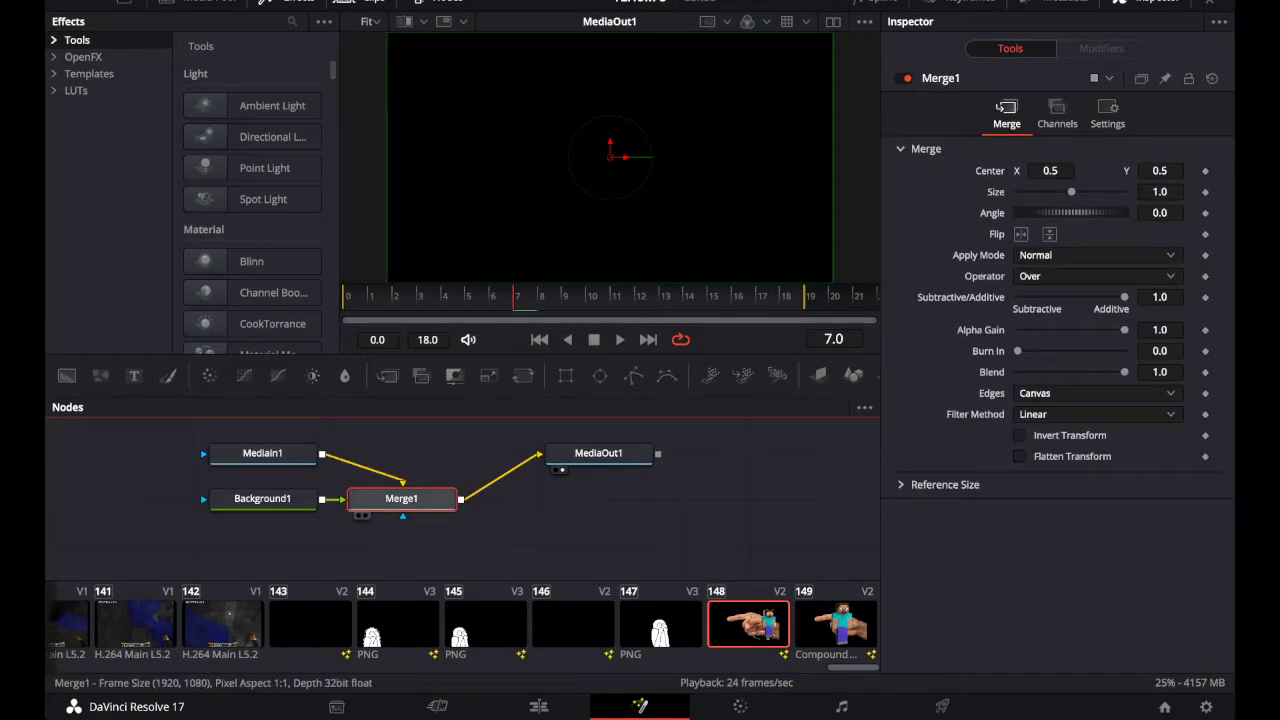
left_click(262, 499)
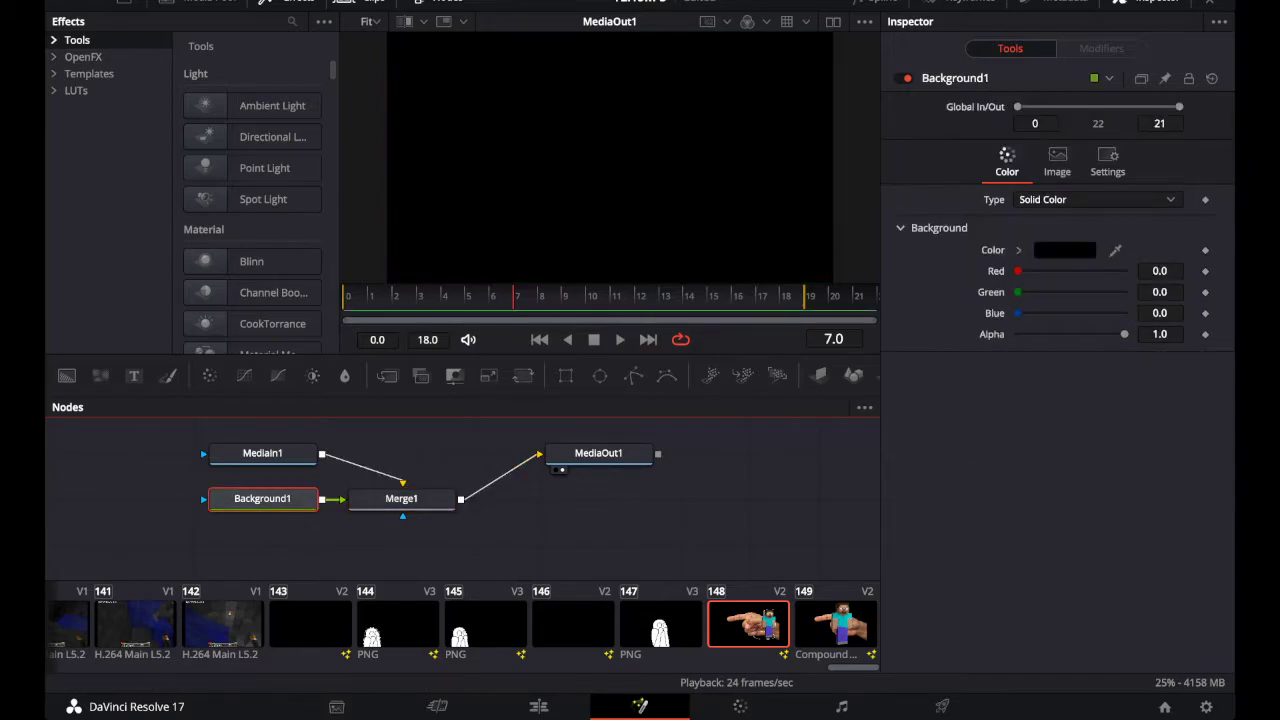
left_click_drag(1124, 334, 1017, 334)
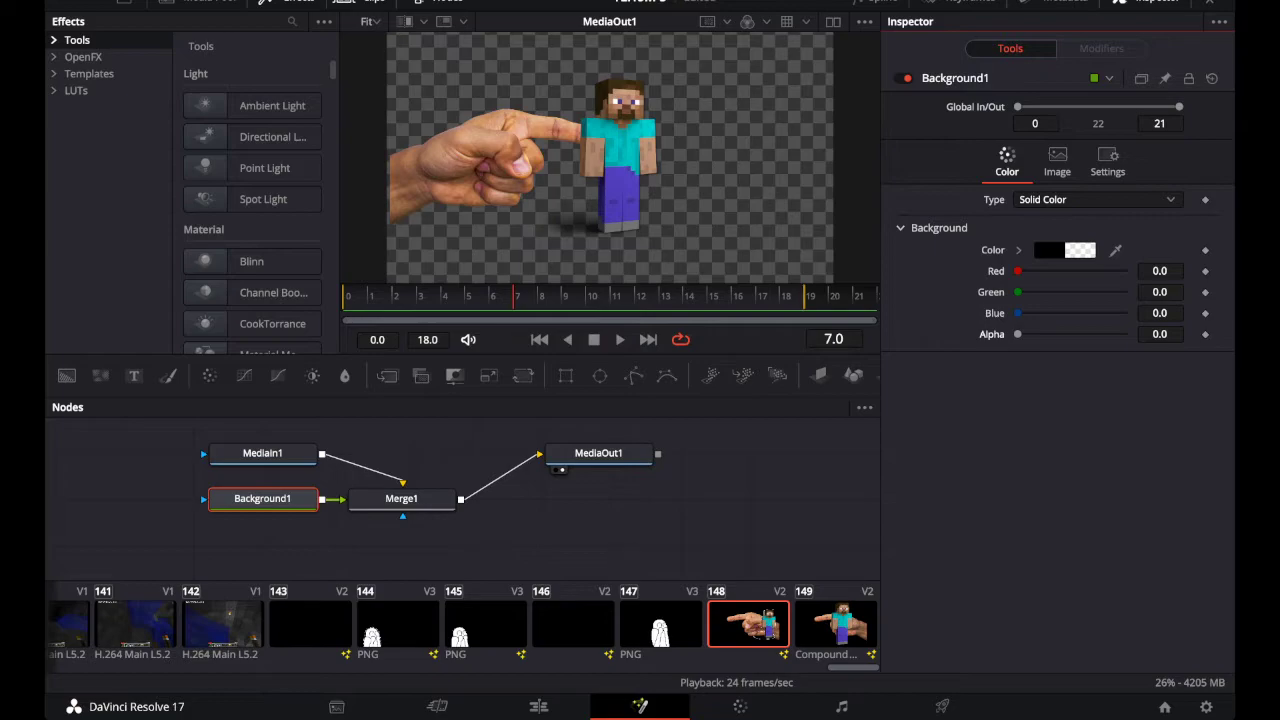
Play back the dude go forward overlay on the ep 5 gameplay timeline from the start of the clip
left_click(538, 706)
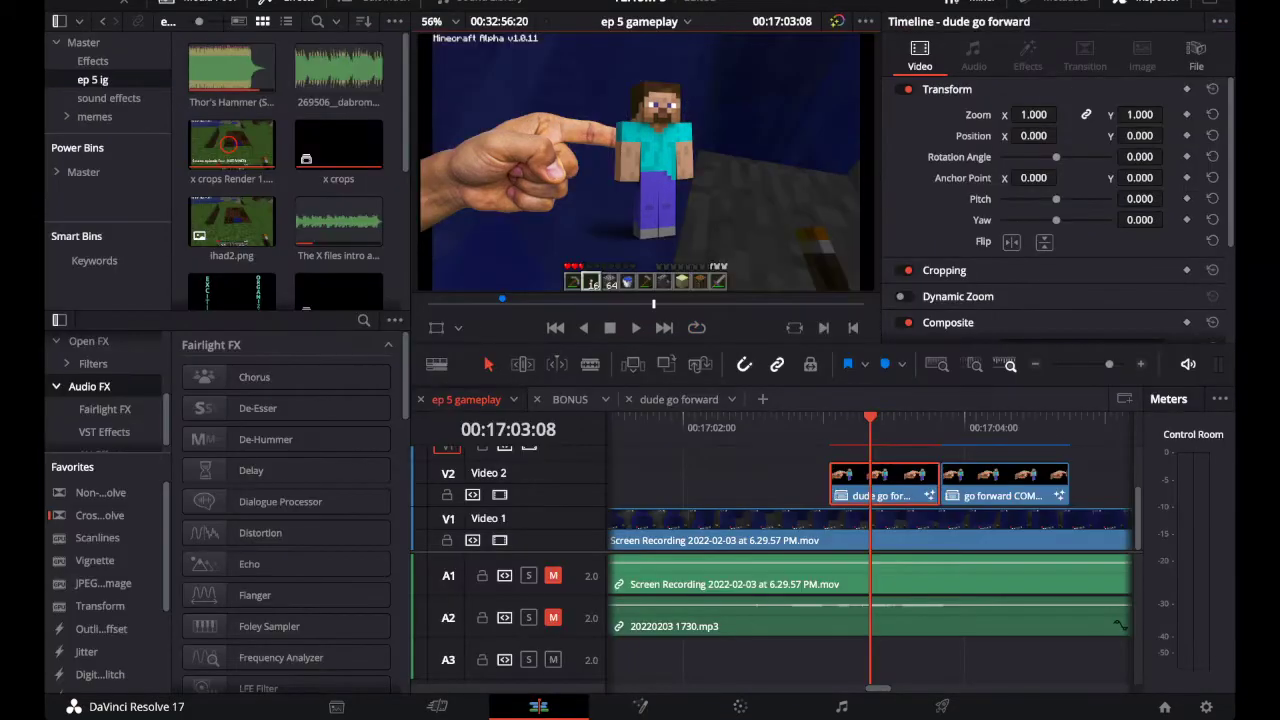
key("Up")
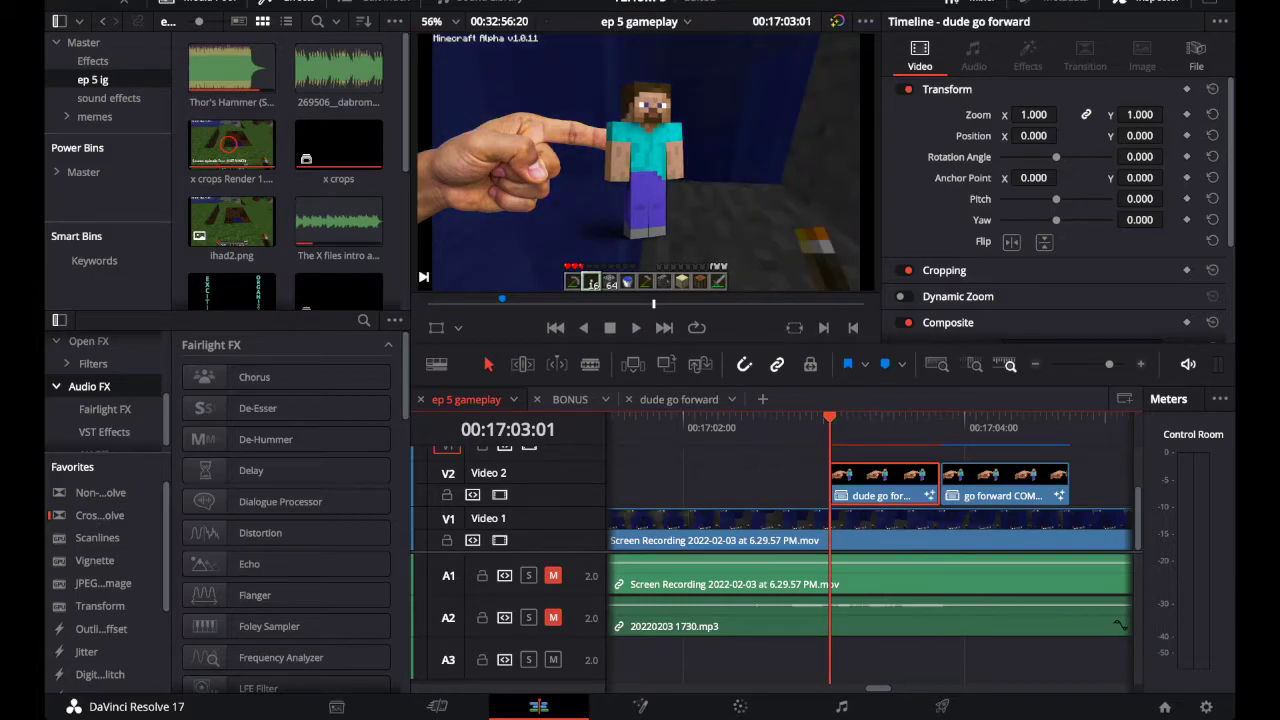
key("space")
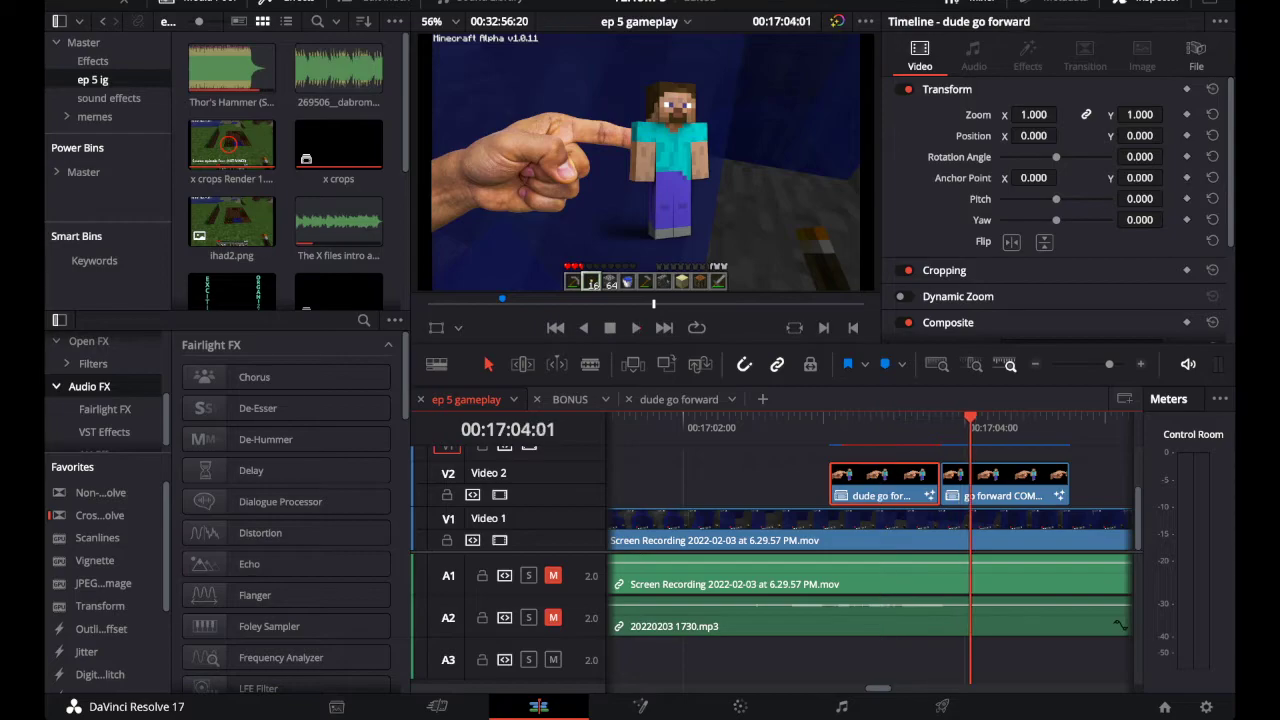
left_click_drag(880, 428, 830, 428)
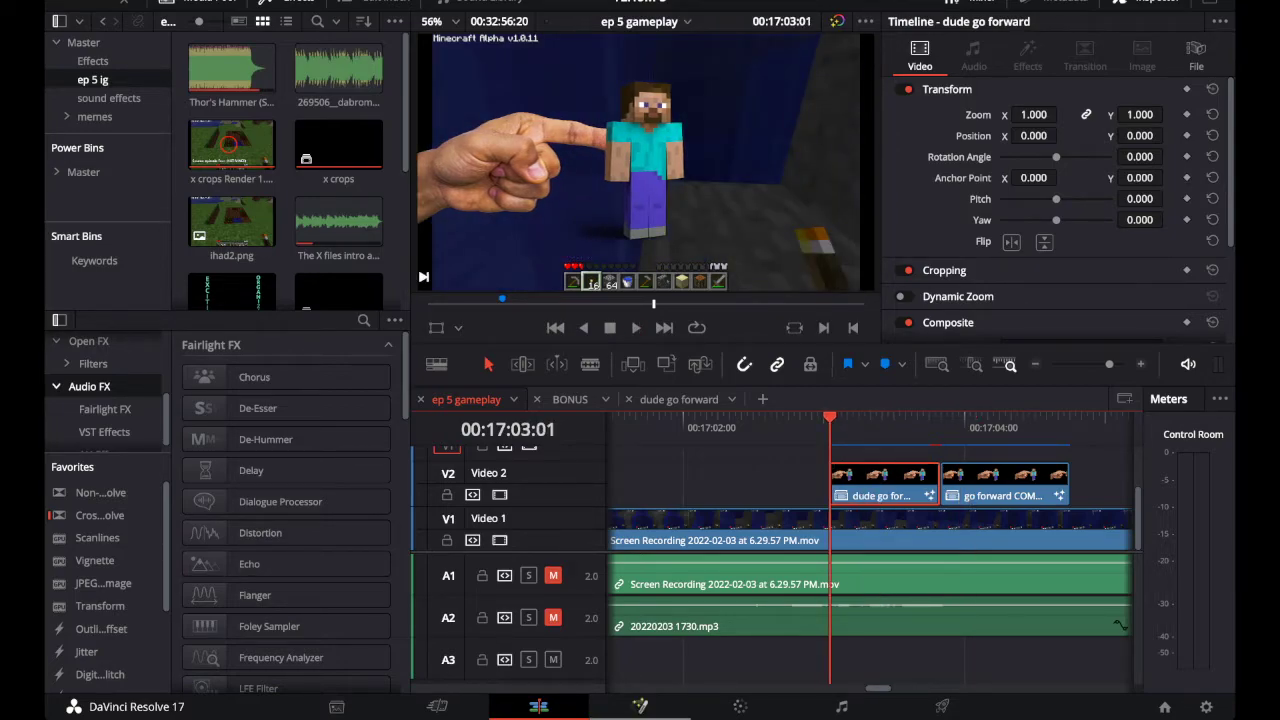
Delete the Background1 and Merge1 nodes from the dude go forward clip's Fusion composition and return to the edit
left_click(640, 706)
left_click(262, 498)
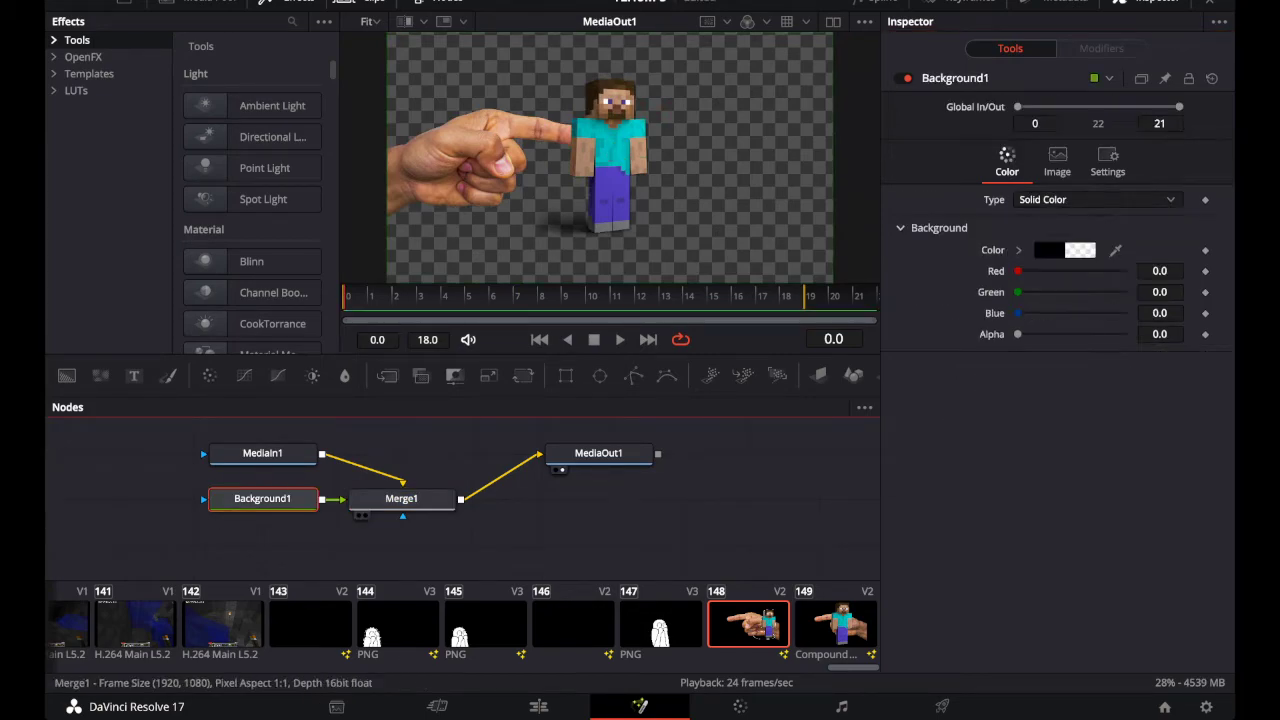
left_click(401, 498, "ctrl")
key("Delete")
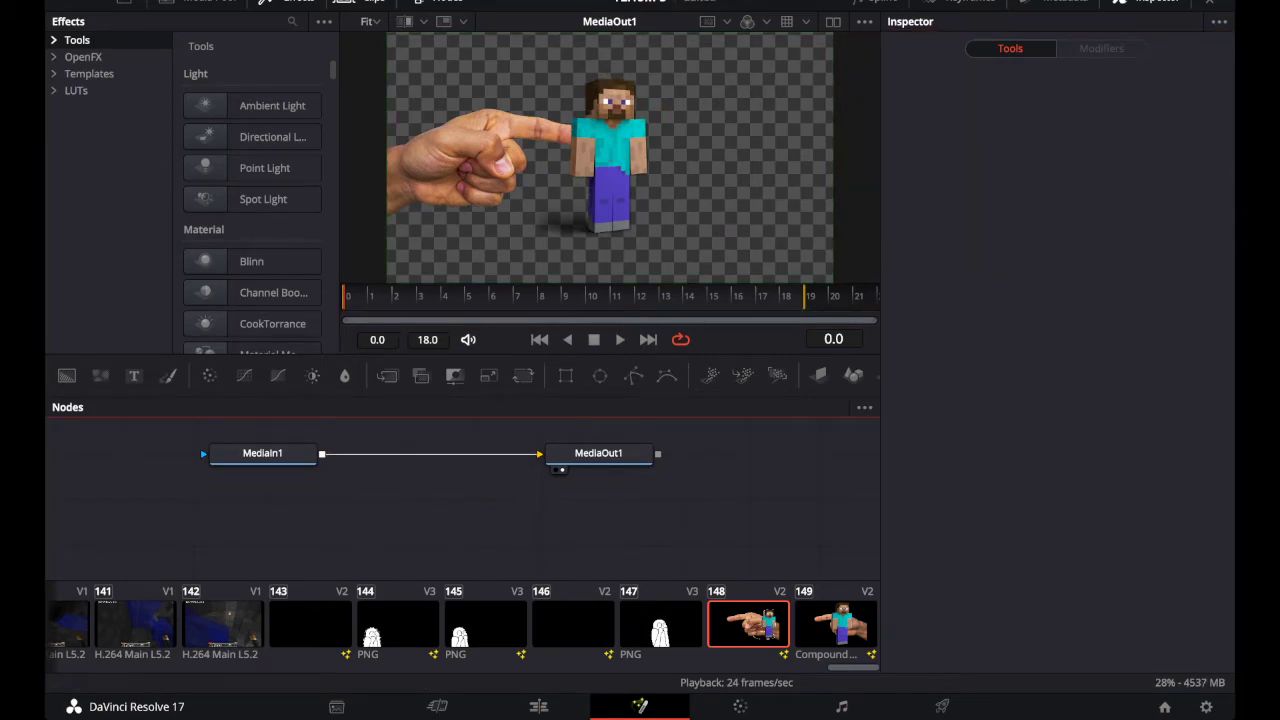
left_click(538, 706)
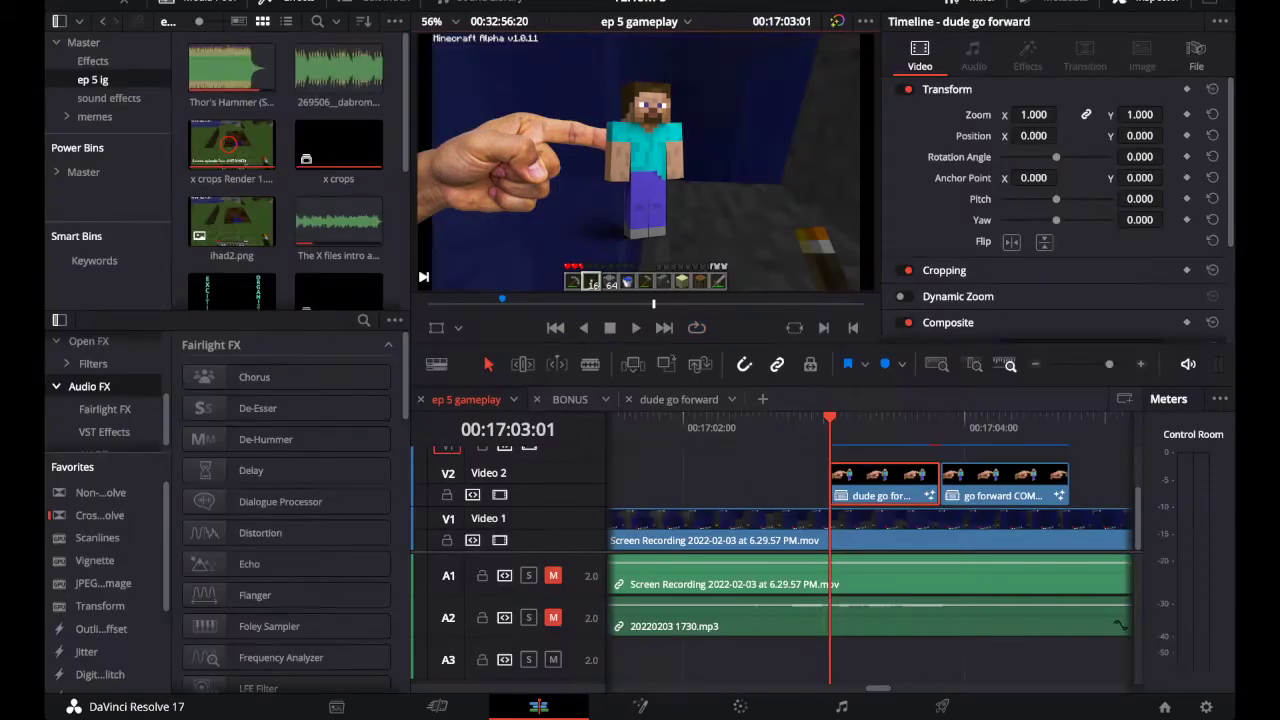
Remove the Background1 and Merge1 nodes from the go forward COMPND clip's Fusion composition and return to the edit
key("Down")
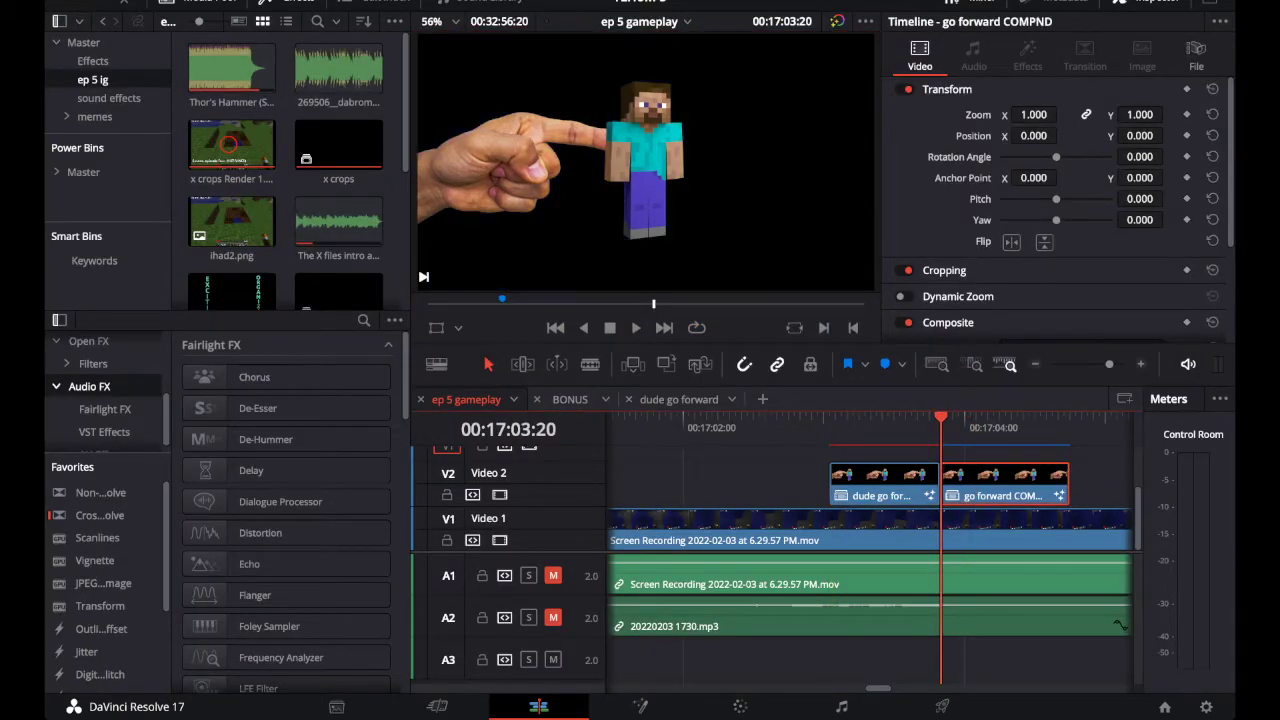
left_click(640, 706)
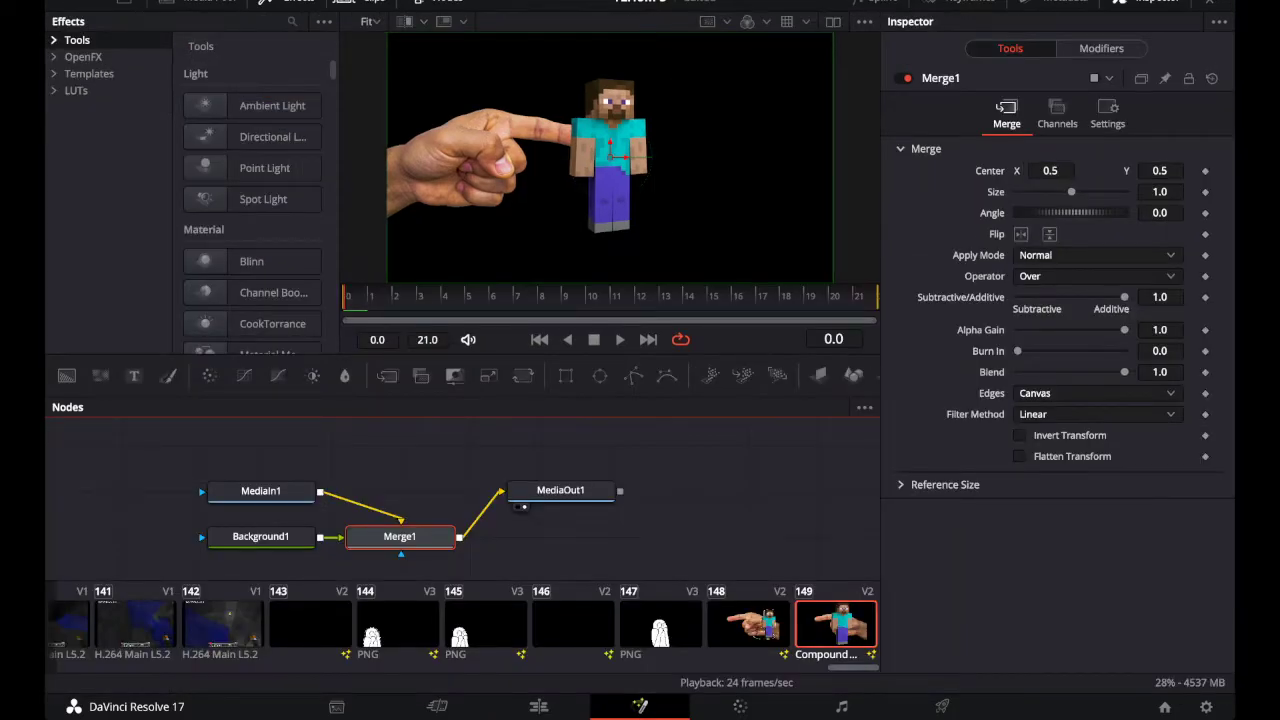
left_click(260, 538)
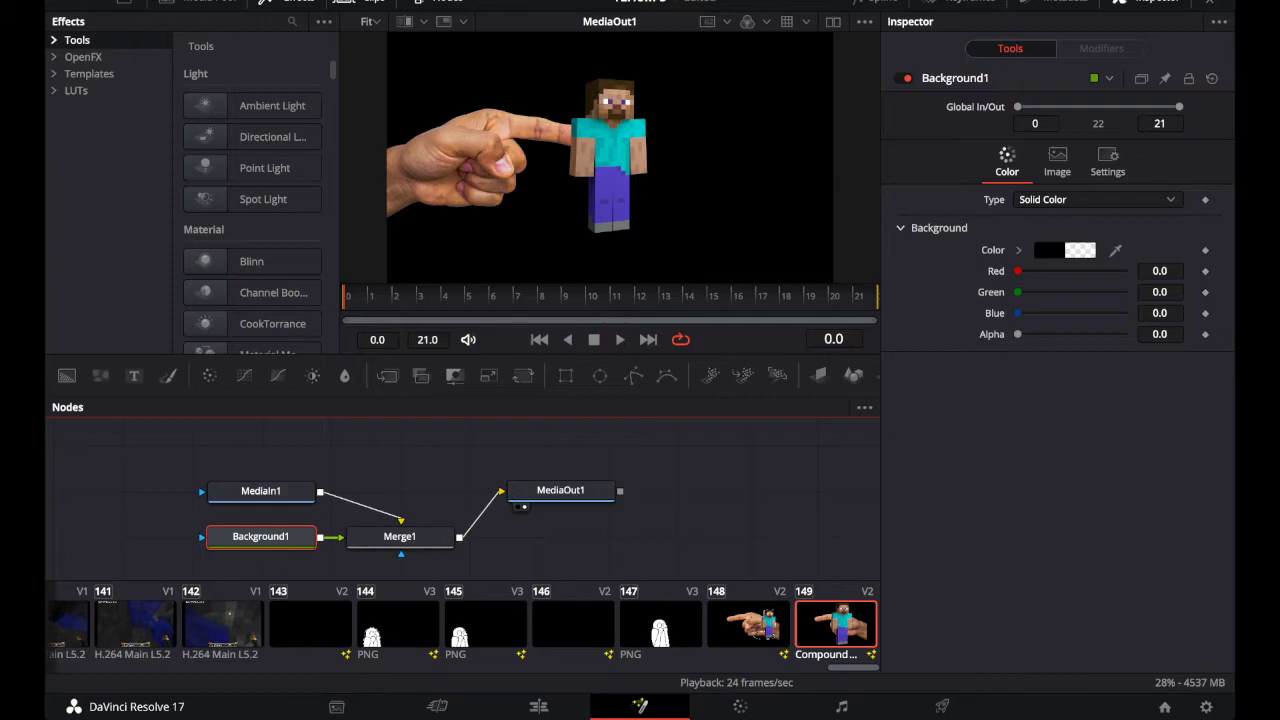
left_click(399, 536, "ctrl")
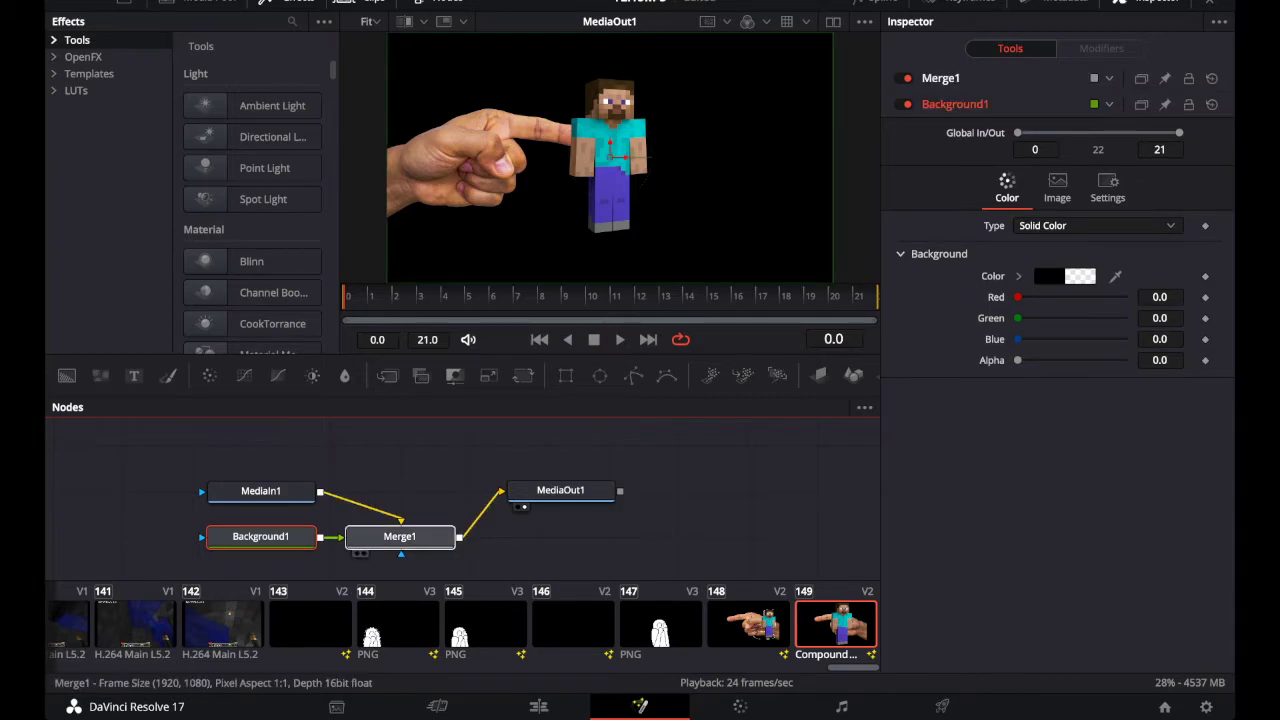
key("Delete")
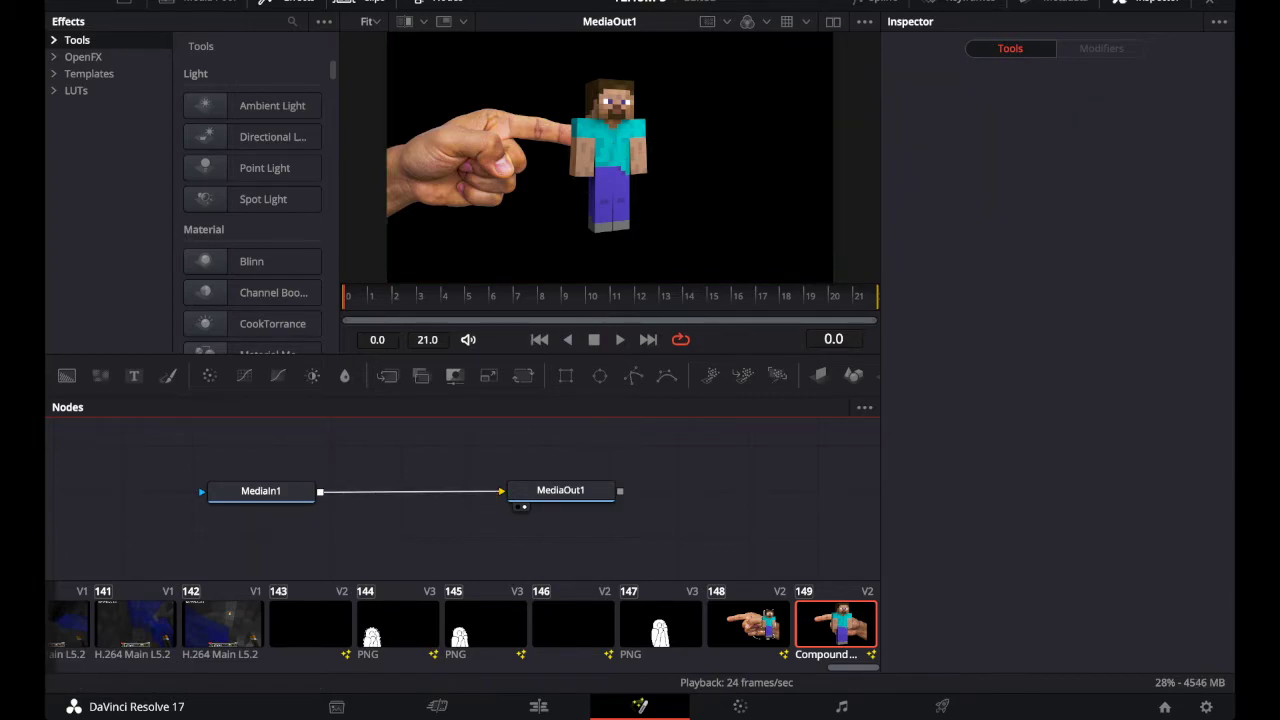
left_click(538, 706)
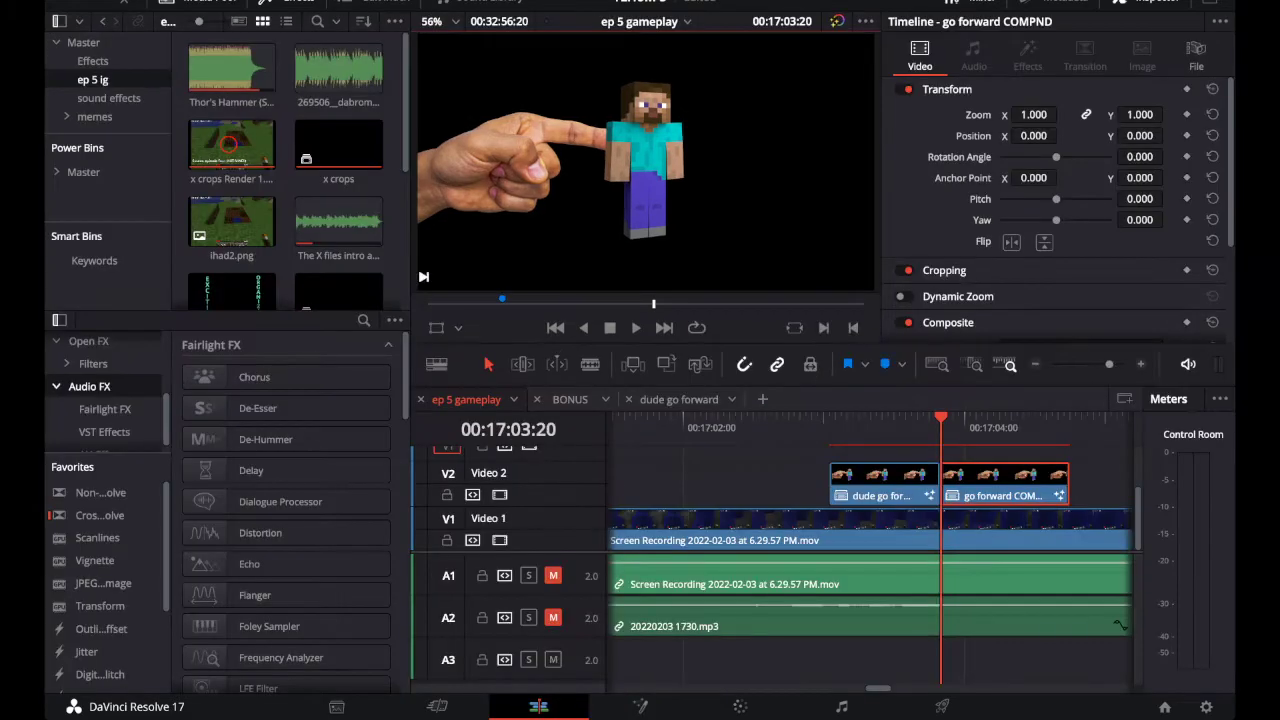
At frame 9 of the go forward COMPND clip, merge a Background node with alpha 0.0 into its Fusion composition
mouse_move(941, 420)
left_mouse_down()
mouse_move(1011, 420)
mouse_move(941, 420)
left_mouse_up()
left_click(640, 706)
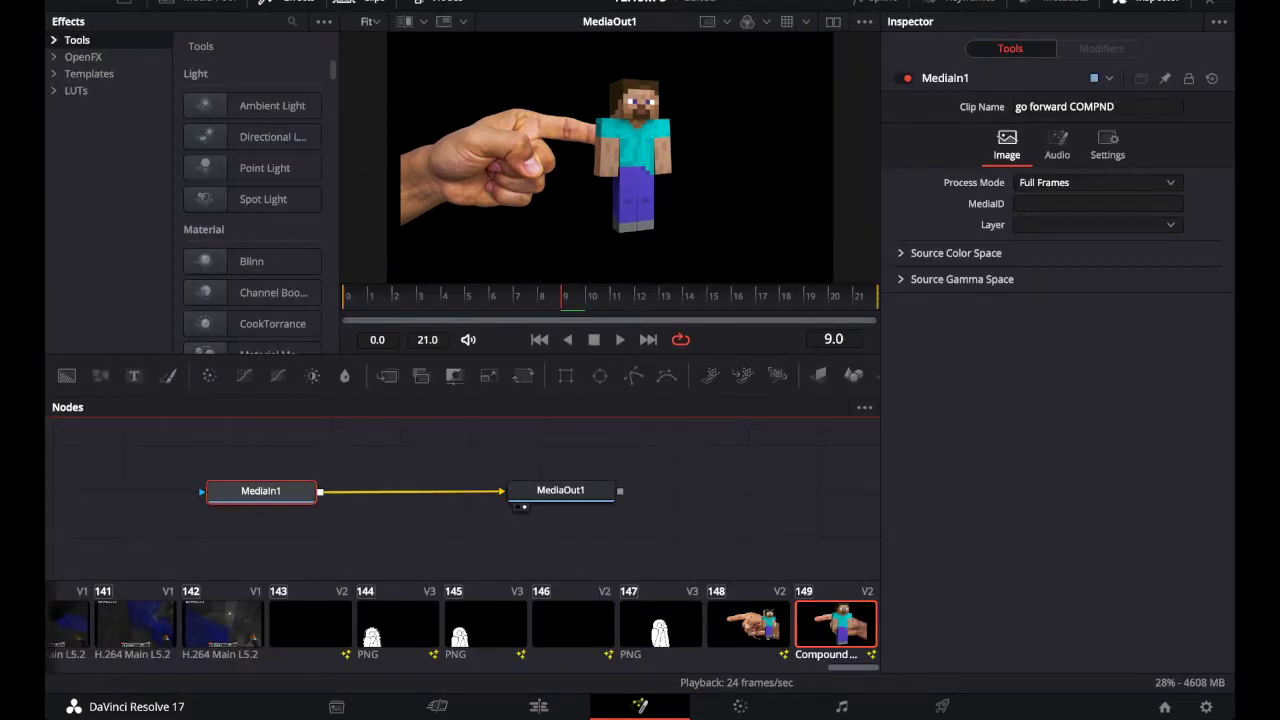
left_click(66, 375)
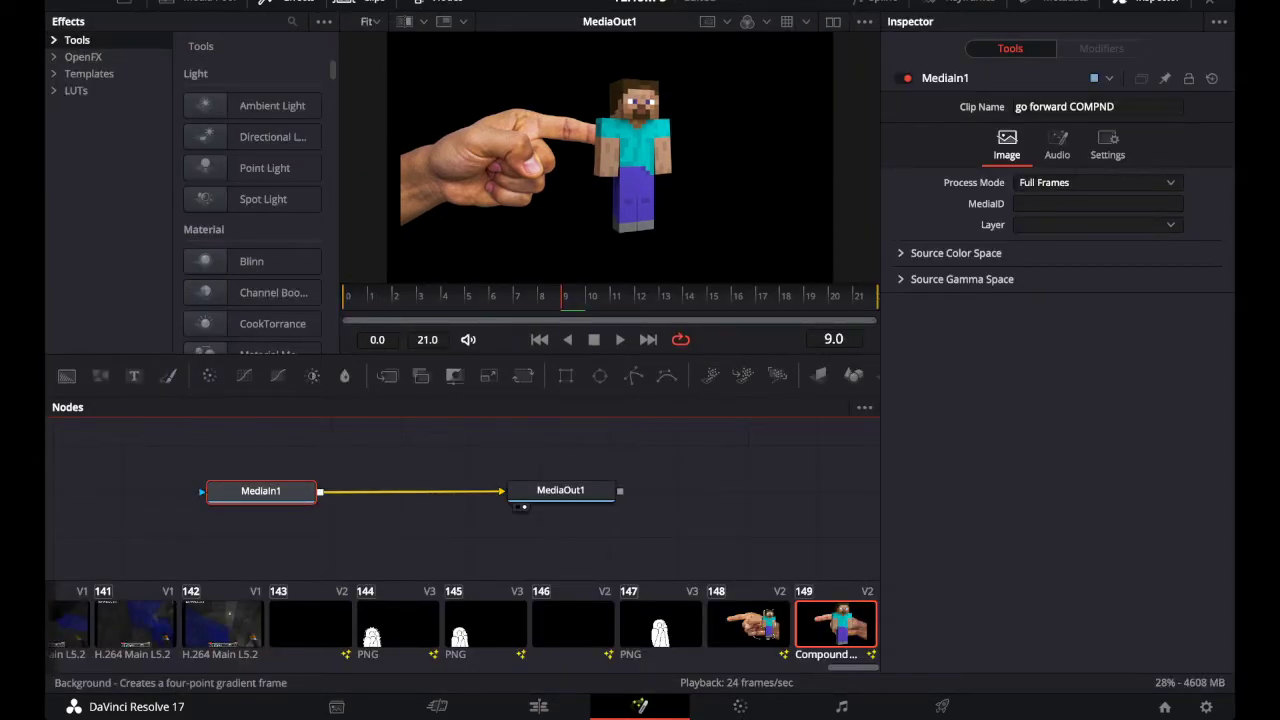
left_click(261, 537)
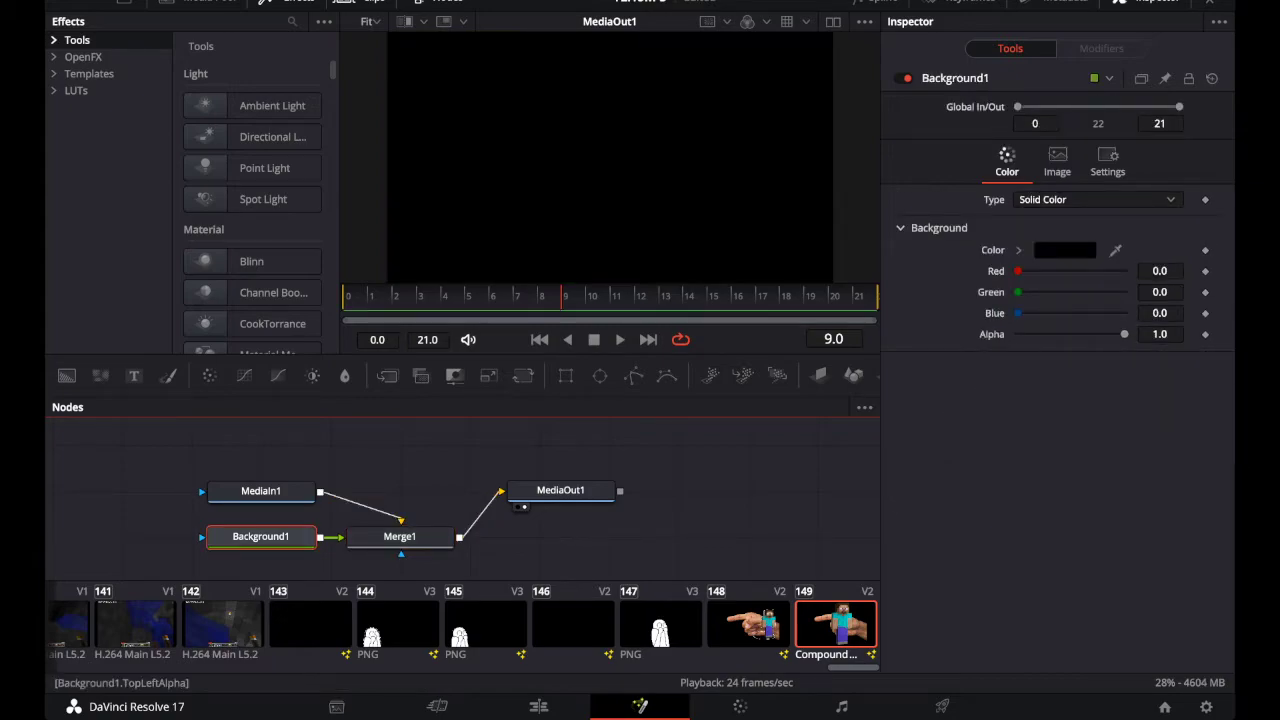
left_click_drag(1124, 334, 1017, 334)
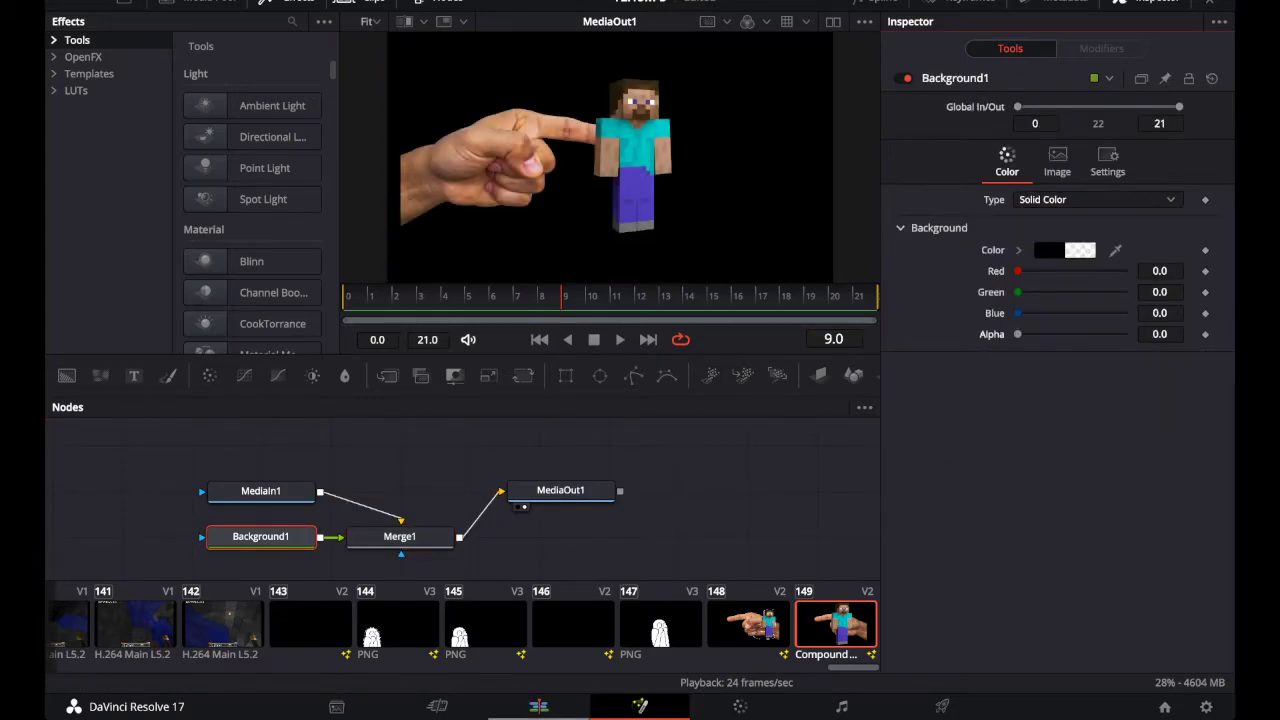
Check several frames of the go forward COMPND clip on the edit timeline for background transparency
left_click(538, 706)
mouse_move(994, 418)
left_mouse_down()
mouse_move(1017, 418)
mouse_move(994, 418)
left_mouse_up()
key("Right")
key("Right")
key("Right")
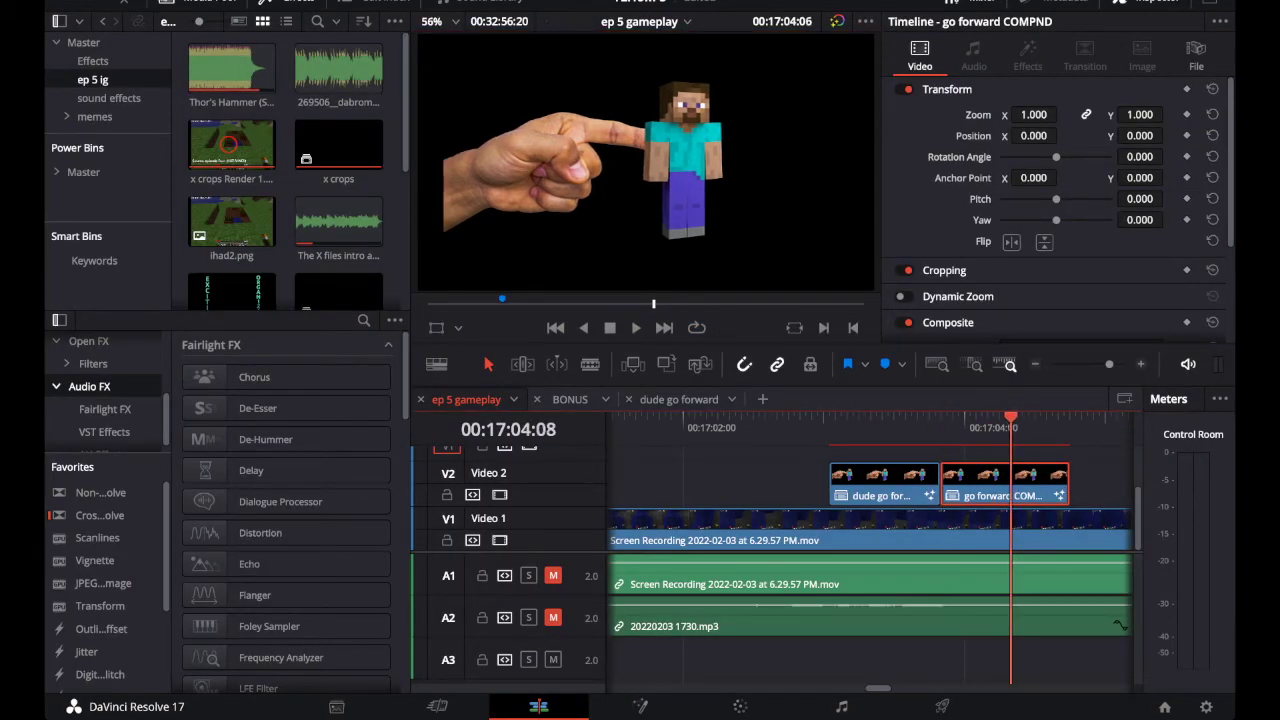
key("Left")
key("Left")
key("Left")
key("Right")
Delete the go forward COMPND clip from track V2
key("Up")
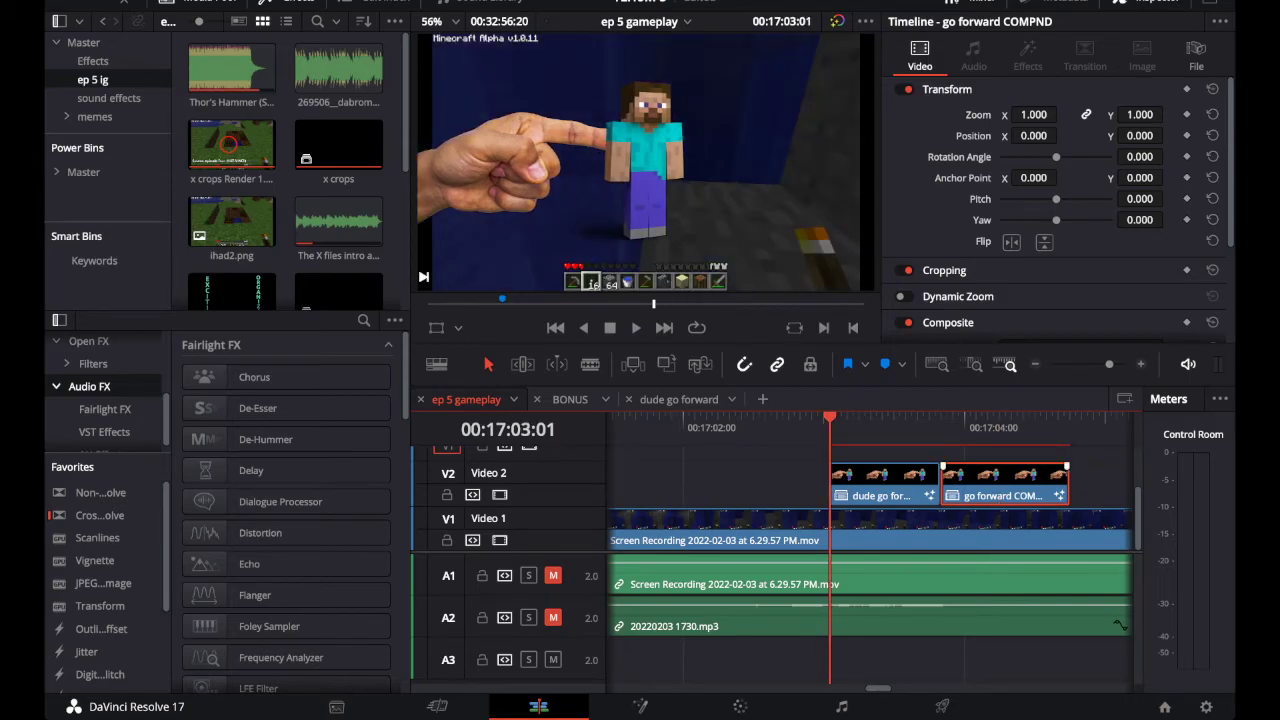
key("Delete")
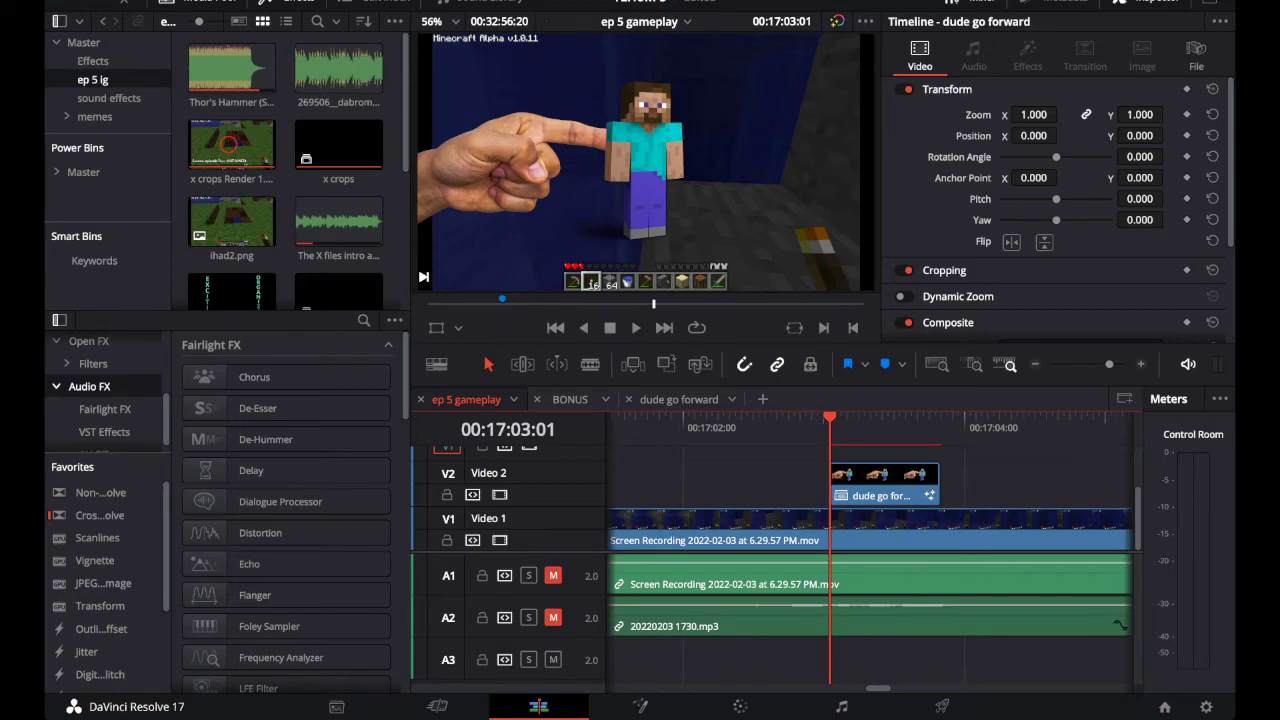